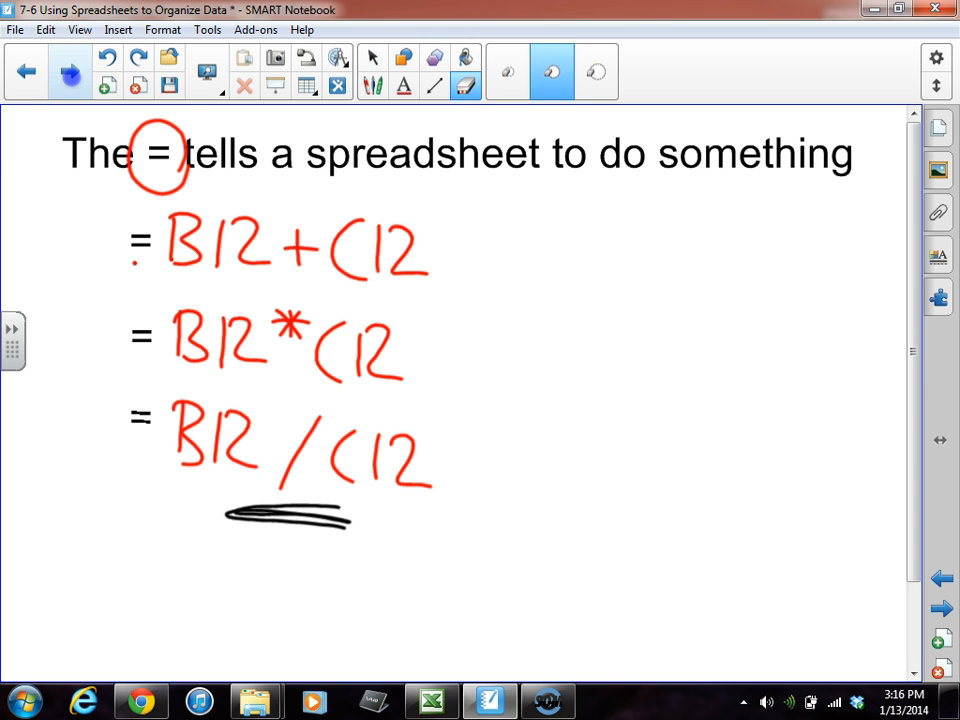
# - Erase the handwritten B12/C12 formula and its underline, then circle the 13 and 14 in row 12 of the previous page's spreadsheet in red
pyautogui.moveTo(200, 440)
pyautogui.mouseDown()
pyautogui.moveTo(420, 561)
pyautogui.moveTo(272, 465)
pyautogui.mouseUp()
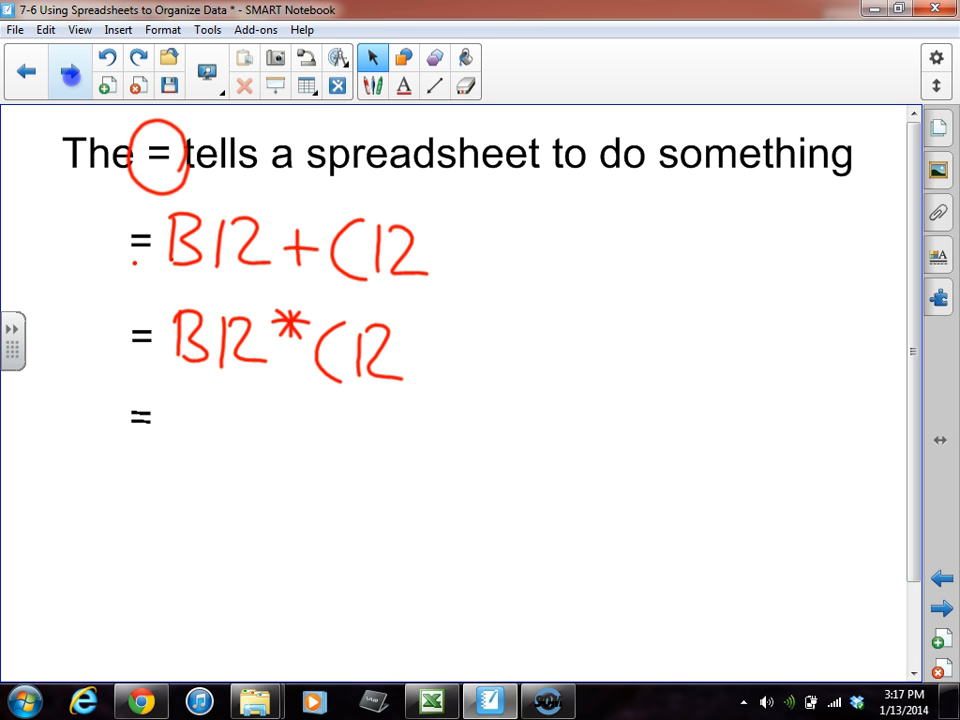
pyautogui.click(36, 76)
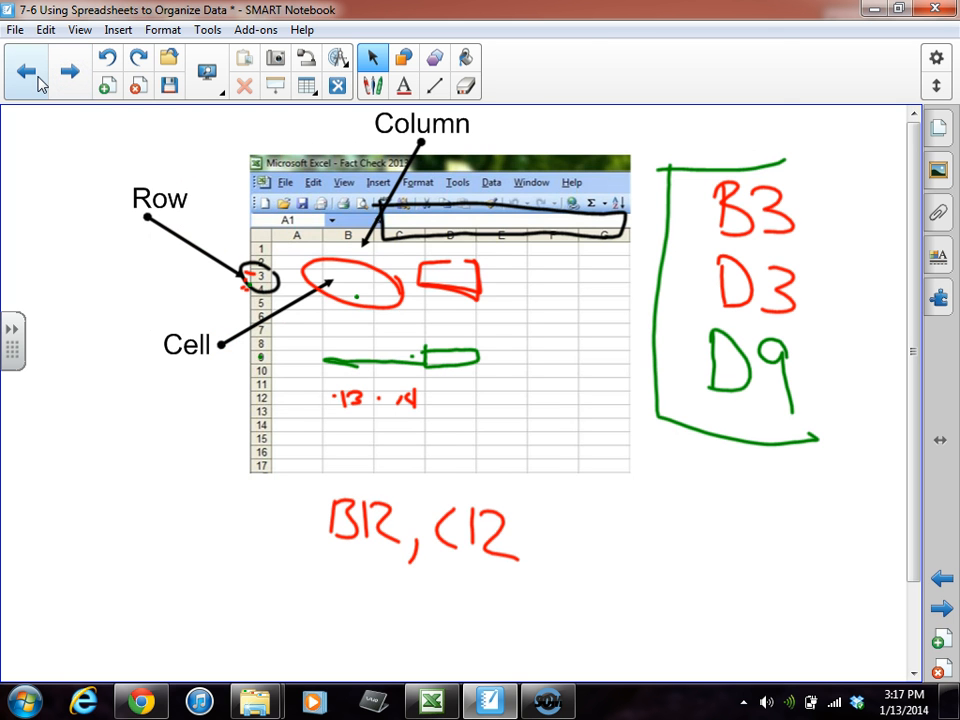
pyautogui.moveTo(305, 398)
pyautogui.mouseDown()
pyautogui.moveTo(445, 386)
pyautogui.moveTo(302, 392)
pyautogui.mouseUp()
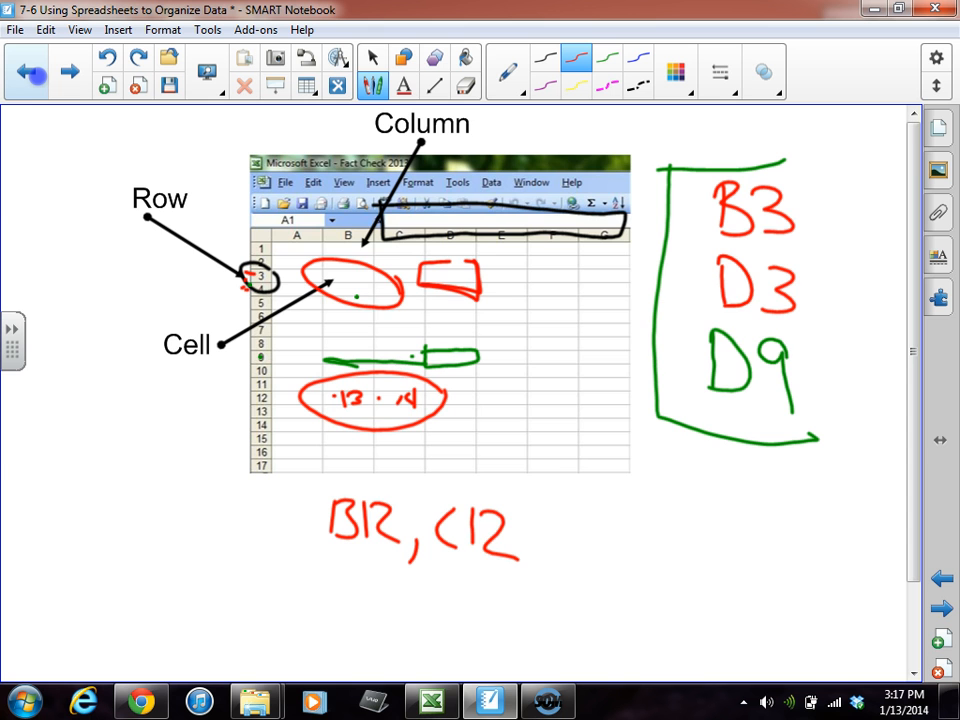
# - On the page about the equals sign, handwrite (B12+C12)/2 in red after the third equals sign
pyautogui.click(70, 74)
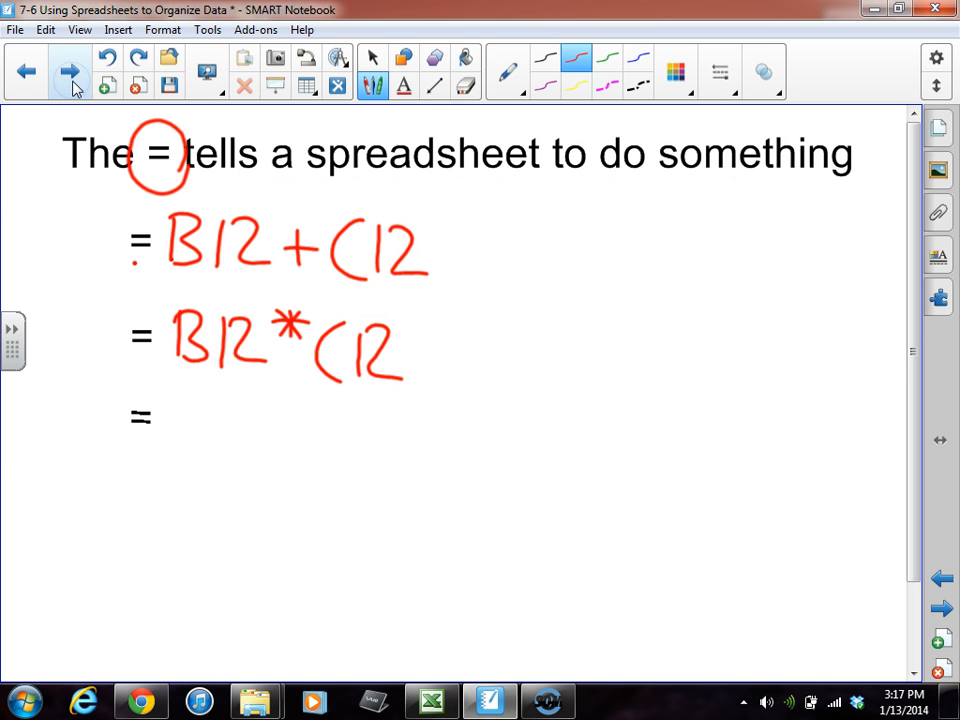
pyautogui.moveTo(168, 396); pyautogui.dragTo(168, 466)
pyautogui.moveTo(170, 394); pyautogui.dragTo(172, 466)
pyautogui.moveTo(212, 405); pyautogui.dragTo(211, 470)
pyautogui.moveTo(226, 409); pyautogui.dragTo(263, 471)
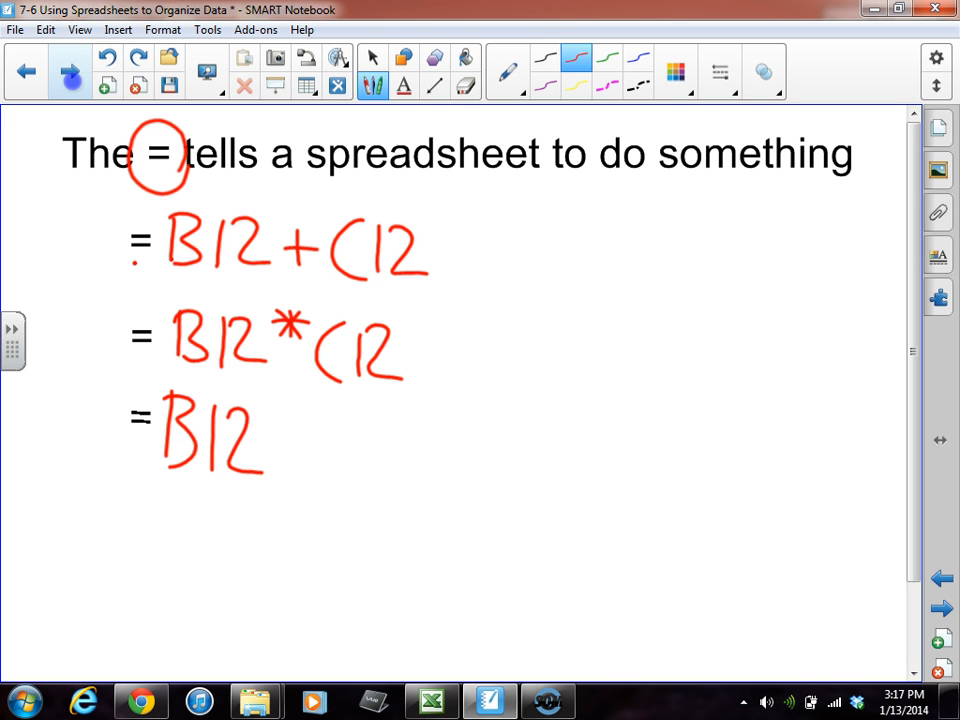
pyautogui.moveTo(281, 426)
pyautogui.mouseDown()
pyautogui.moveTo(281, 462)
pyautogui.moveTo(295, 444)
pyautogui.moveTo(318, 488)
pyautogui.mouseUp()
pyautogui.moveTo(344, 432)
pyautogui.mouseDown()
pyautogui.moveTo(344, 484)
pyautogui.moveTo(398, 495)
pyautogui.mouseUp()
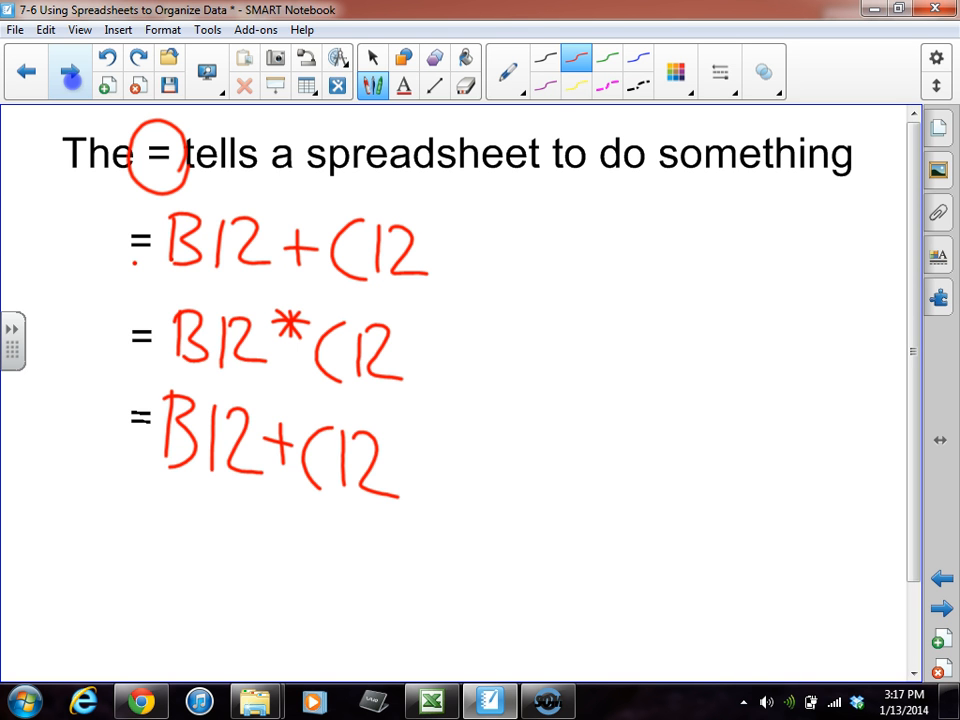
pyautogui.moveTo(170, 380); pyautogui.dragTo(165, 509)
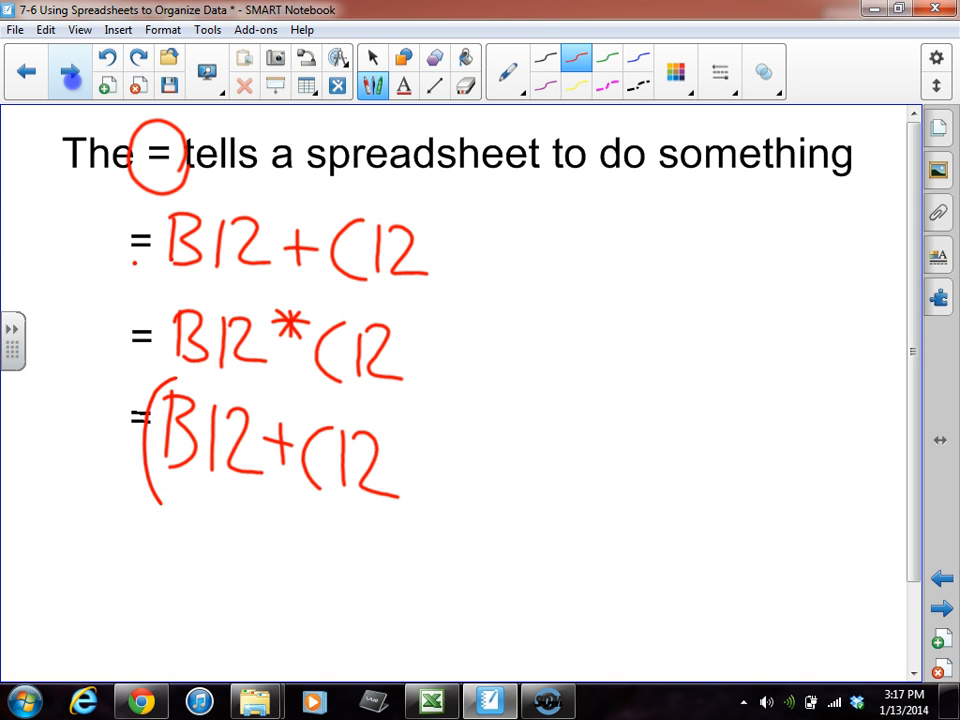
pyautogui.moveTo(380, 406); pyautogui.dragTo(390, 525)
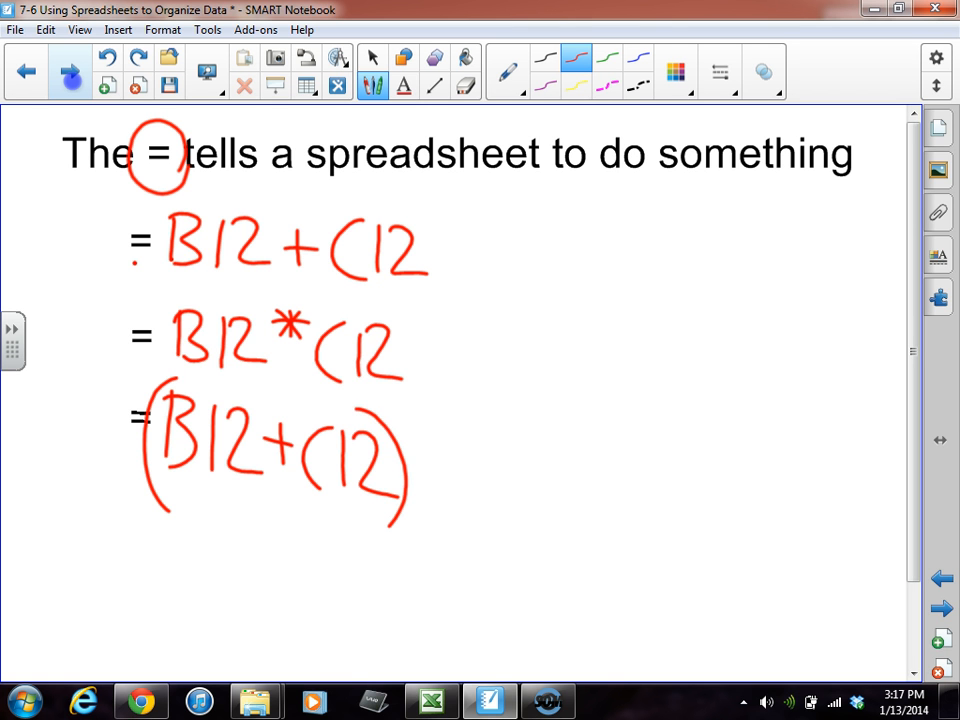
pyautogui.moveTo(441, 452)
pyautogui.mouseDown()
pyautogui.moveTo(432, 510)
pyautogui.moveTo(488, 478)
pyautogui.moveTo(527, 513)
pyautogui.mouseUp()
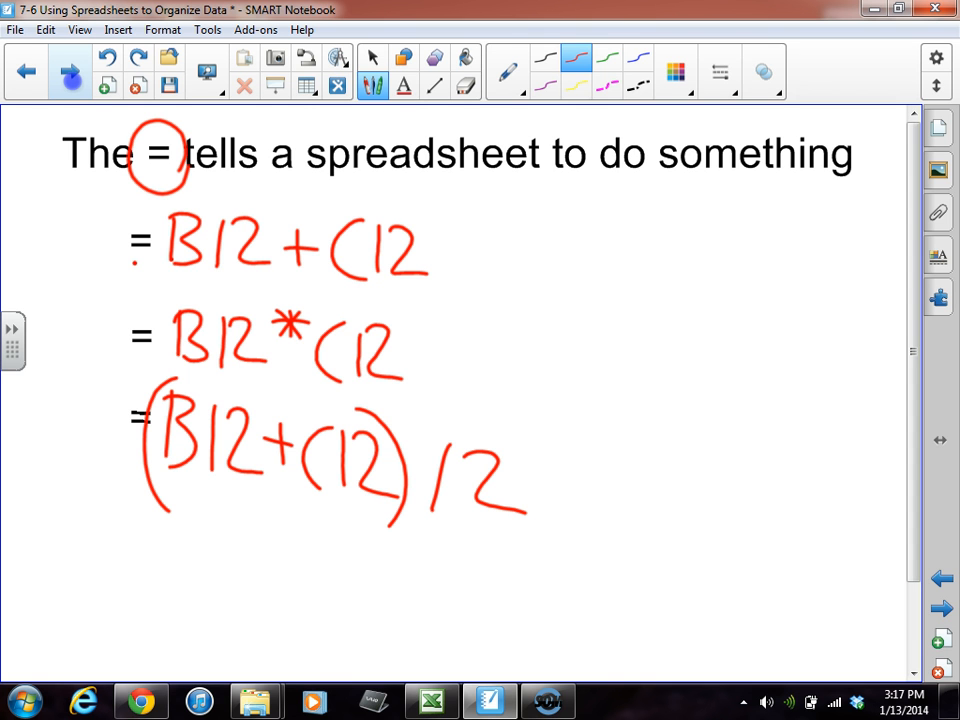
# - Underline the bracketed sum B12+C12 and the divisor 2 in black
pyautogui.click(72, 80)
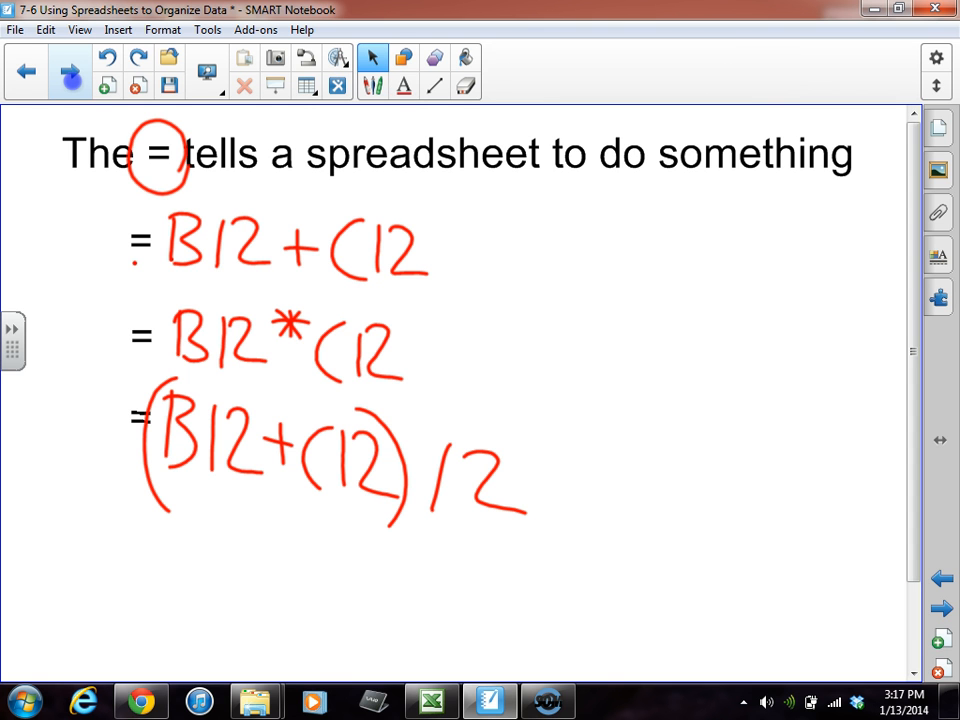
pyautogui.moveTo(197, 514)
pyautogui.mouseDown()
pyautogui.moveTo(396, 545)
pyautogui.moveTo(377, 549)
pyautogui.mouseUp()
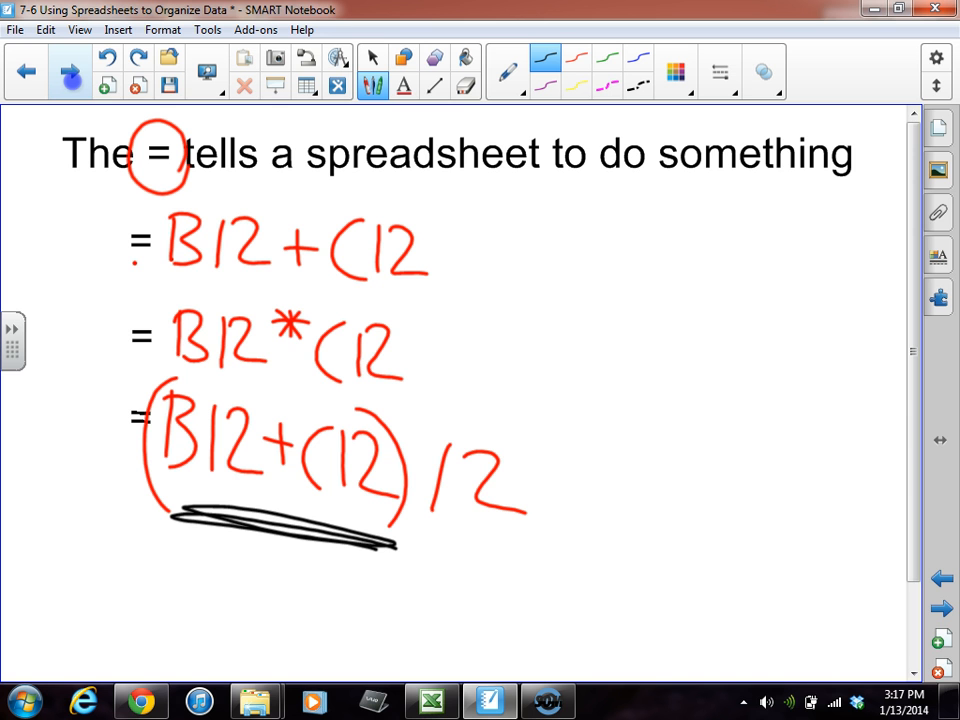
pyautogui.moveTo(546, 536)
pyautogui.mouseDown()
pyautogui.moveTo(467, 550)
pyautogui.moveTo(547, 547)
pyautogui.mouseUp()
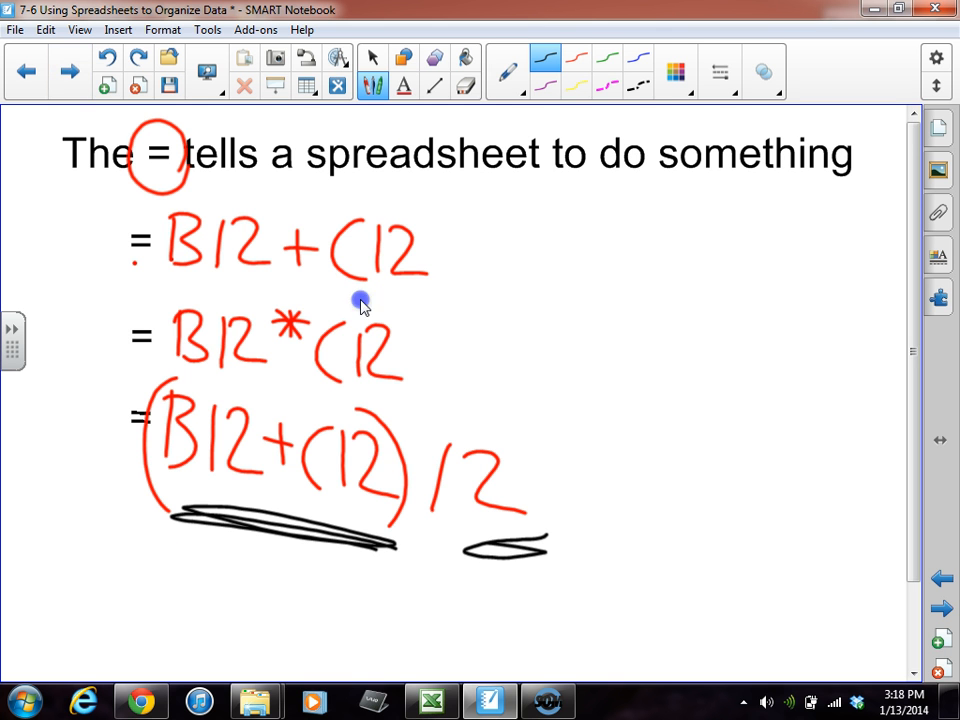
# - Switch to the Excel workbook and examine the Room Number column, the table's header row and the Week 1 and Week 2 entries
pyautogui.click(438, 700)
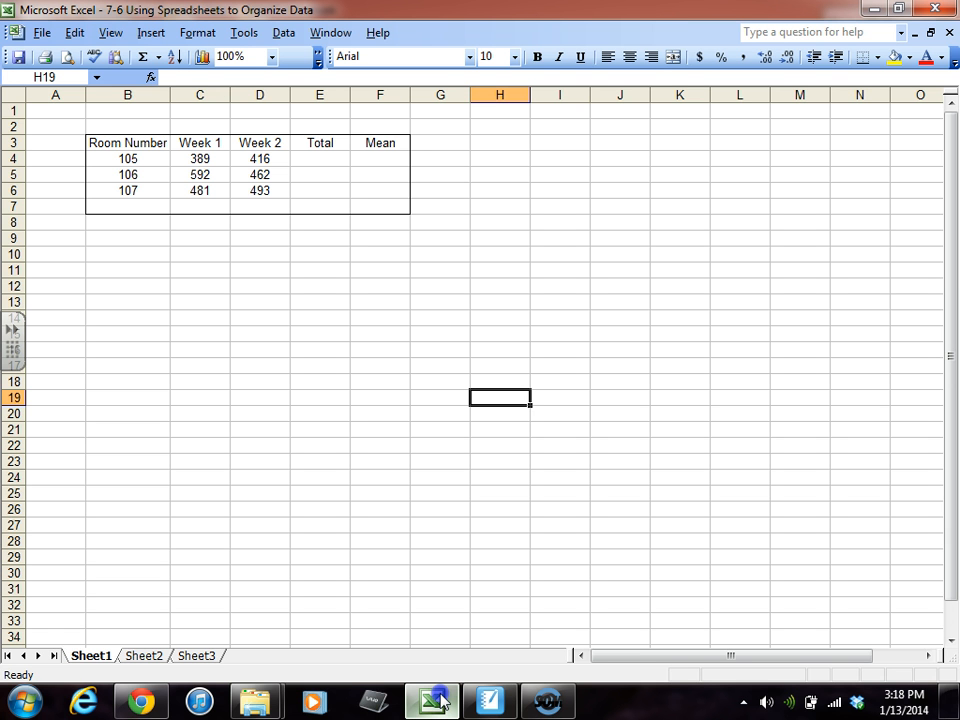
pyautogui.moveTo(40, 126); pyautogui.dragTo(148, 235)
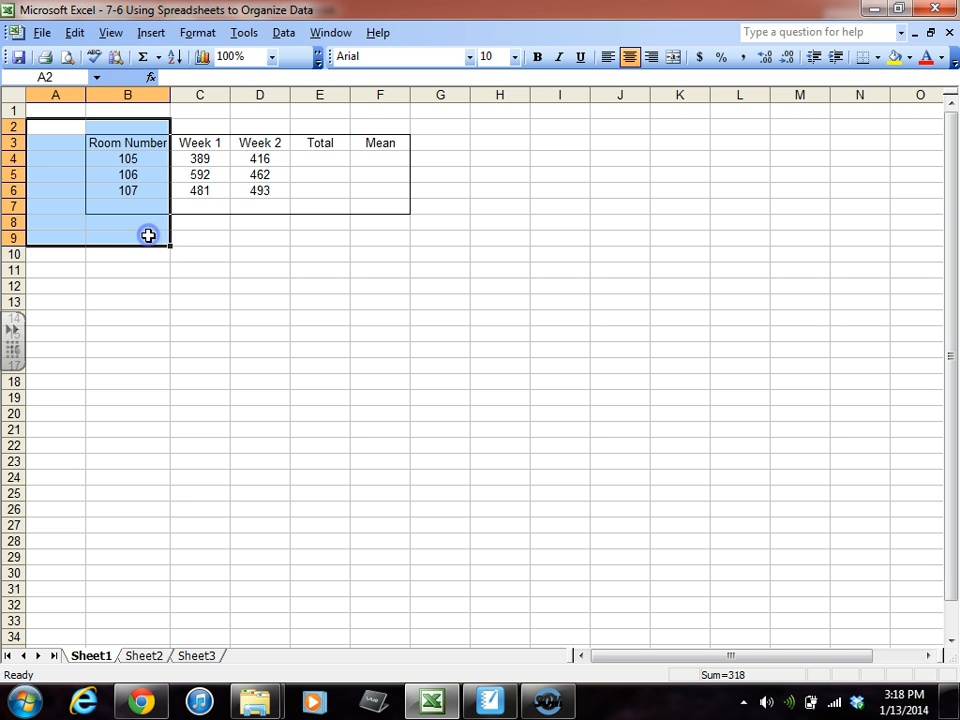
pyautogui.moveTo(92, 142); pyautogui.dragTo(137, 212)
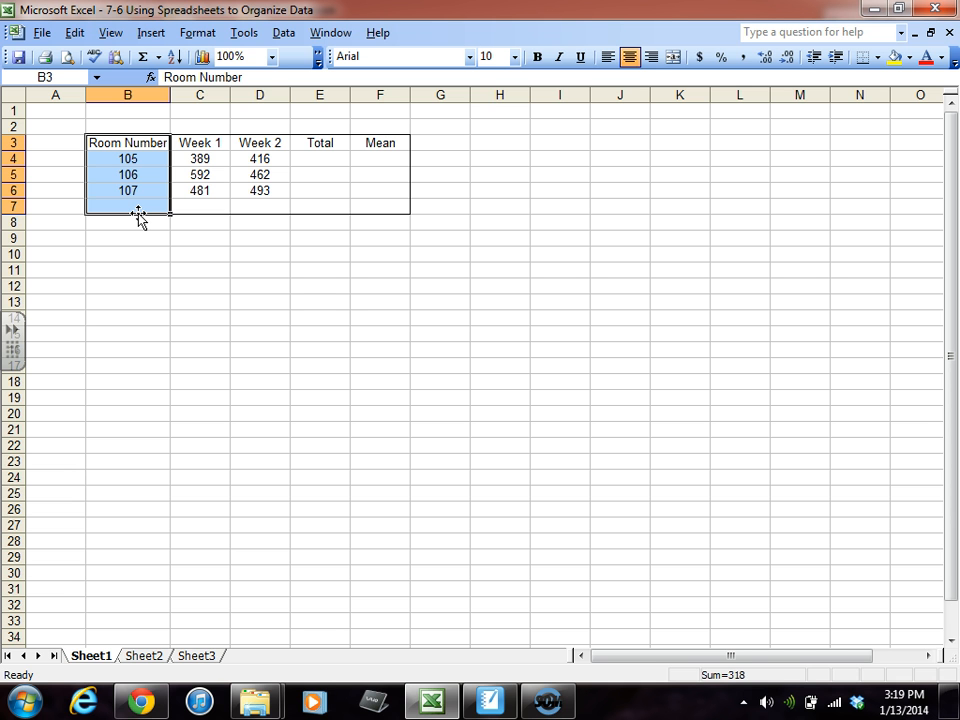
pyautogui.moveTo(96, 144); pyautogui.dragTo(380, 148)
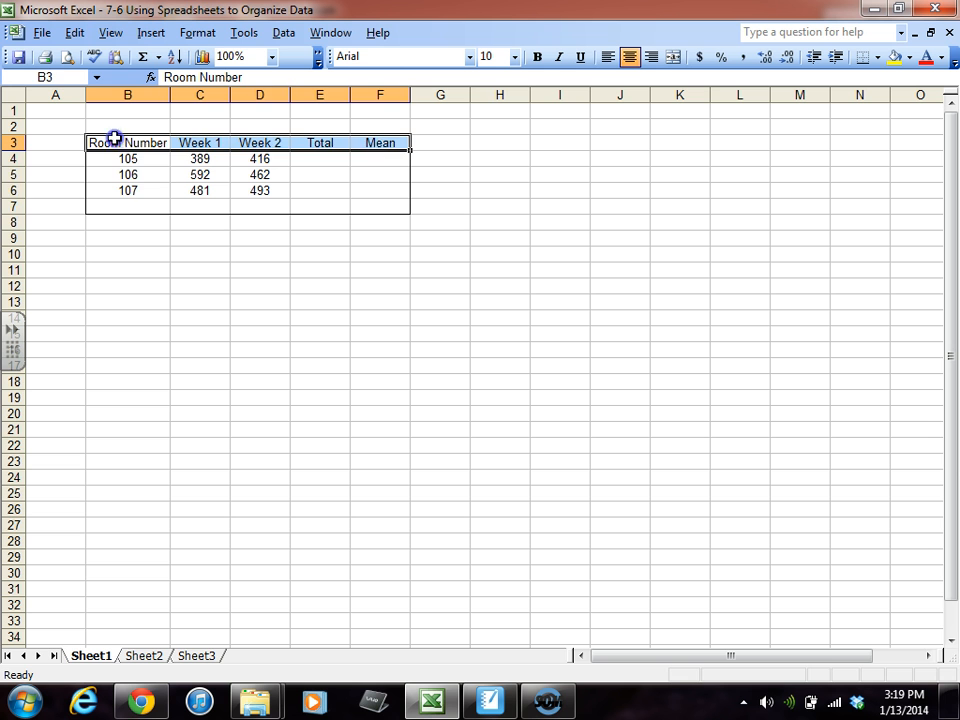
pyautogui.moveTo(114, 140); pyautogui.dragTo(114, 204)
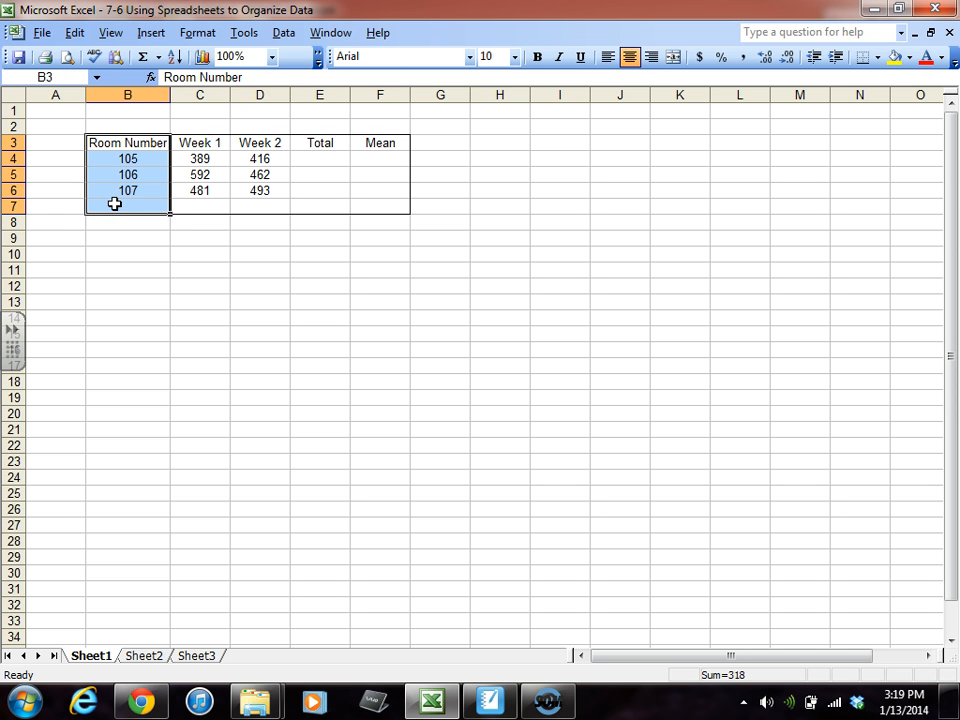
pyautogui.click(118, 362)
pyautogui.click(123, 162)
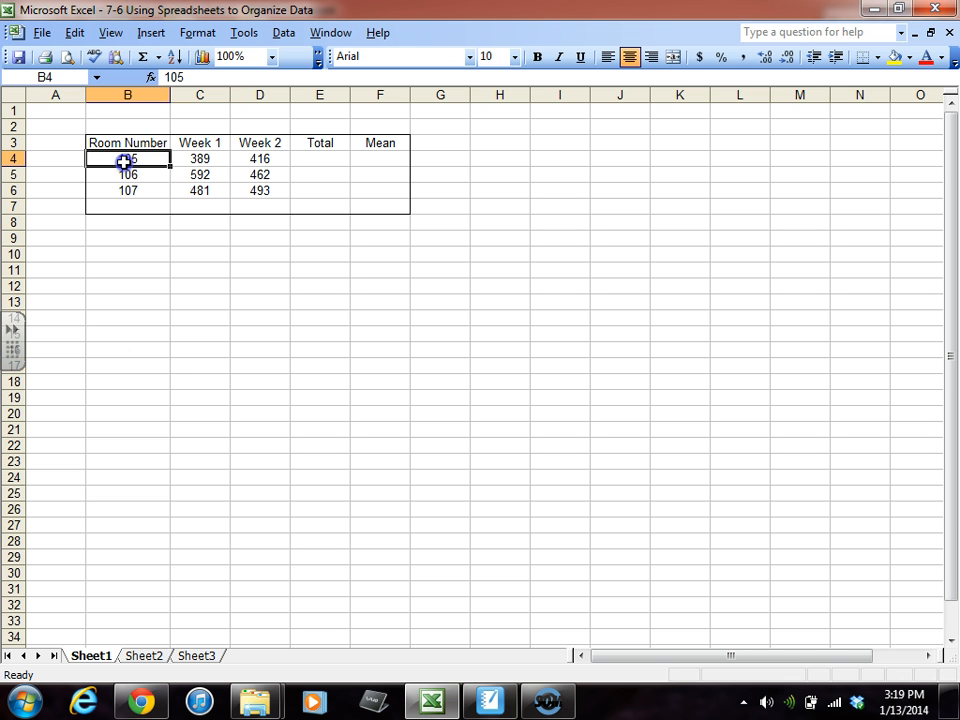
pyautogui.click(200, 163)
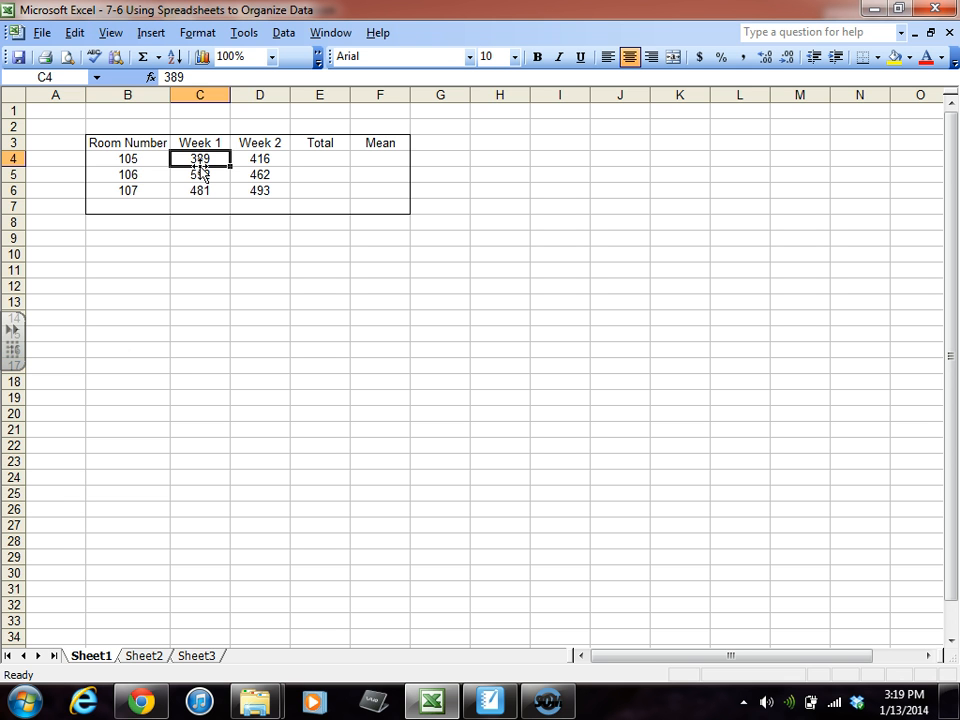
pyautogui.click(108, 288)
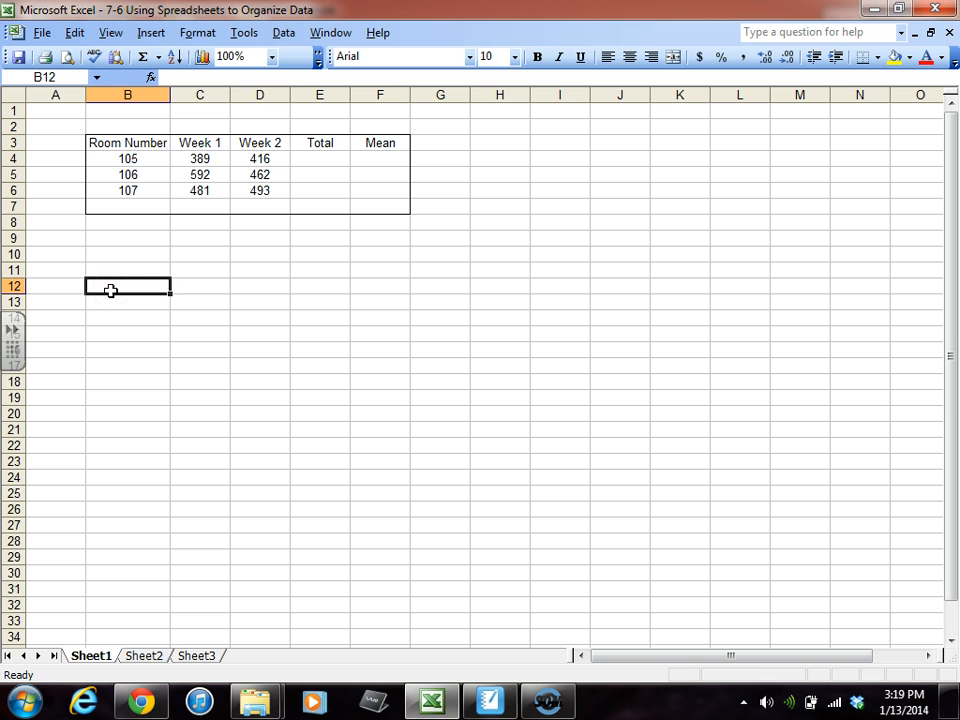
pyautogui.click(236, 161)
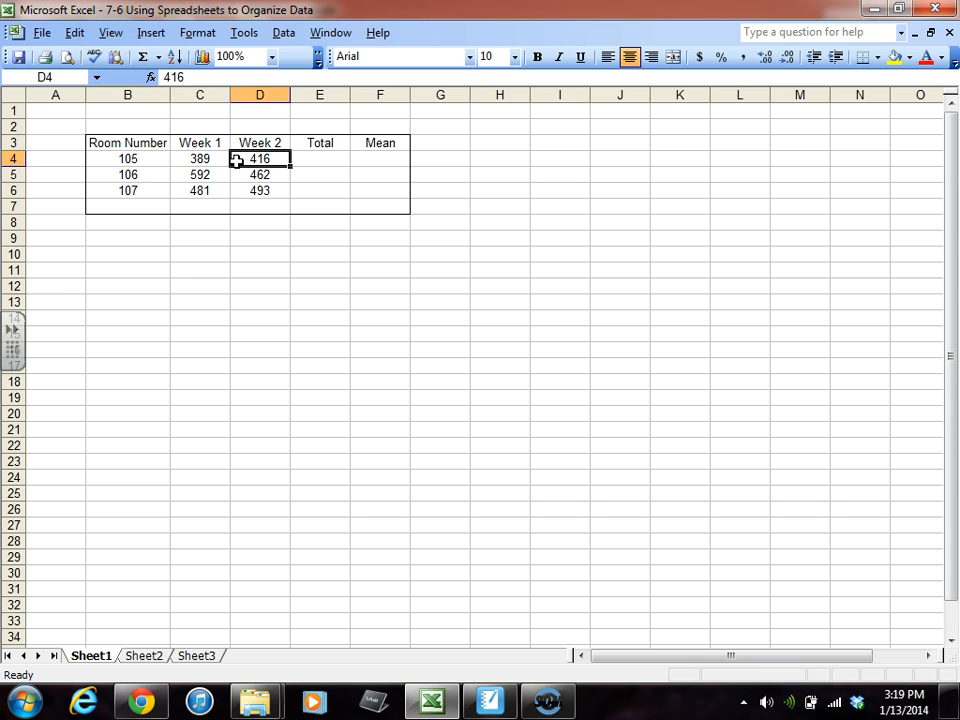
pyautogui.click(180, 175)
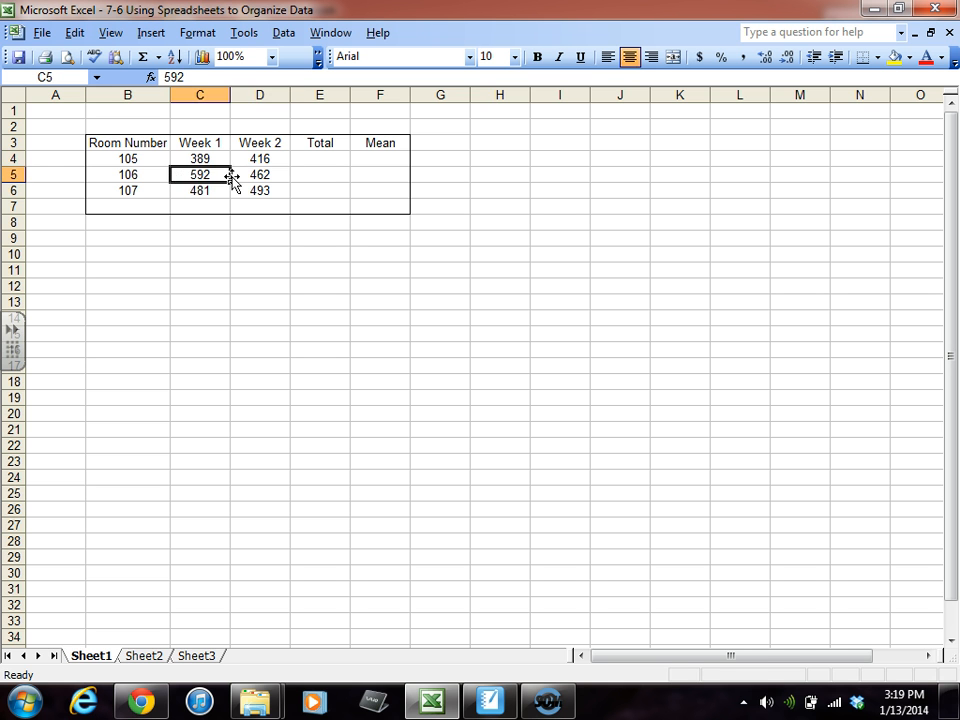
pyautogui.click(243, 188)
pyautogui.click(150, 299)
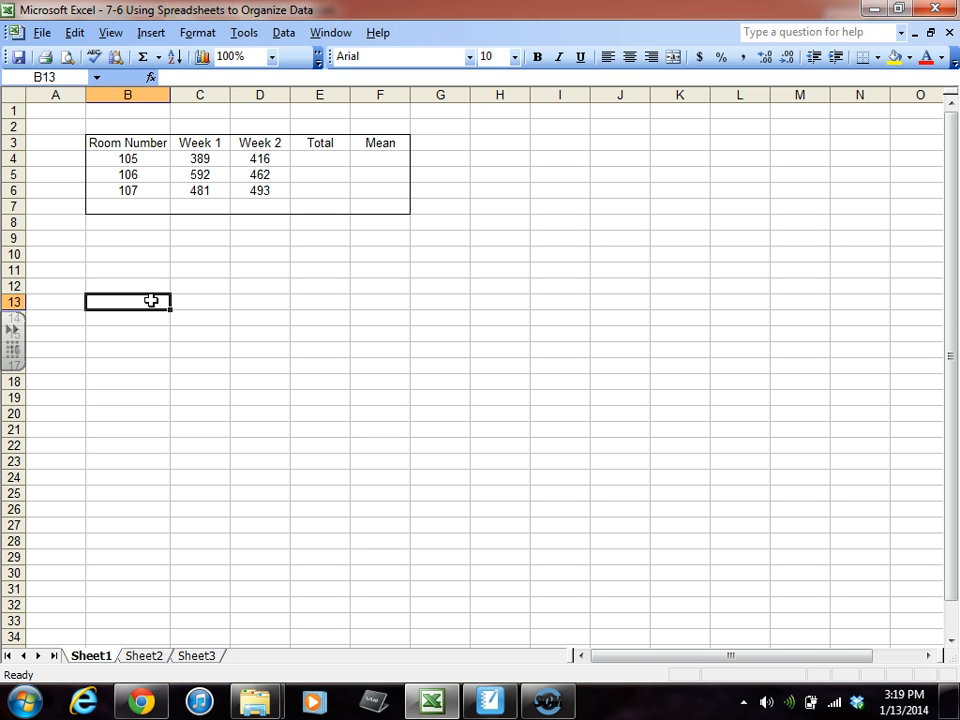
# - Enter the formula =c4+d4 in cell E4 as the total for room 105
pyautogui.click(314, 165)
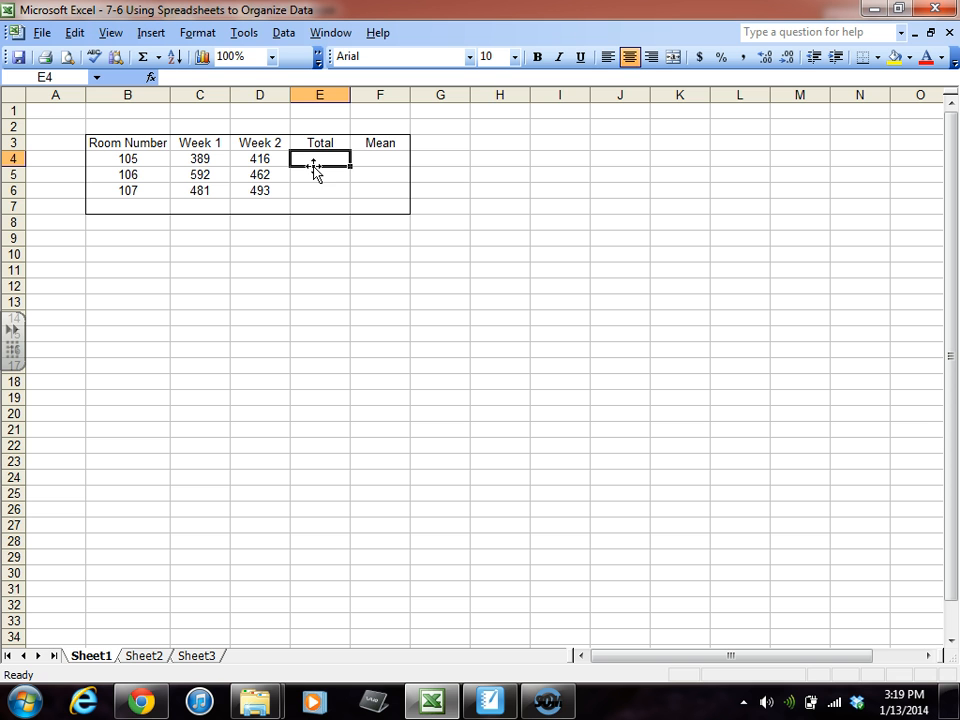
pyautogui.click(193, 78)
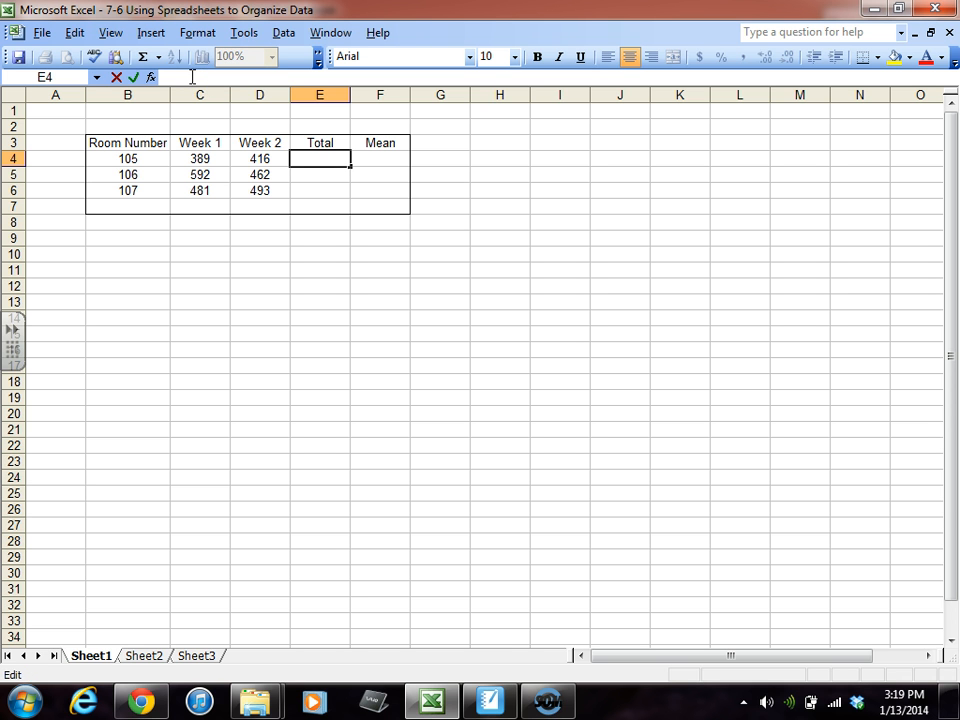
pyautogui.write('=')
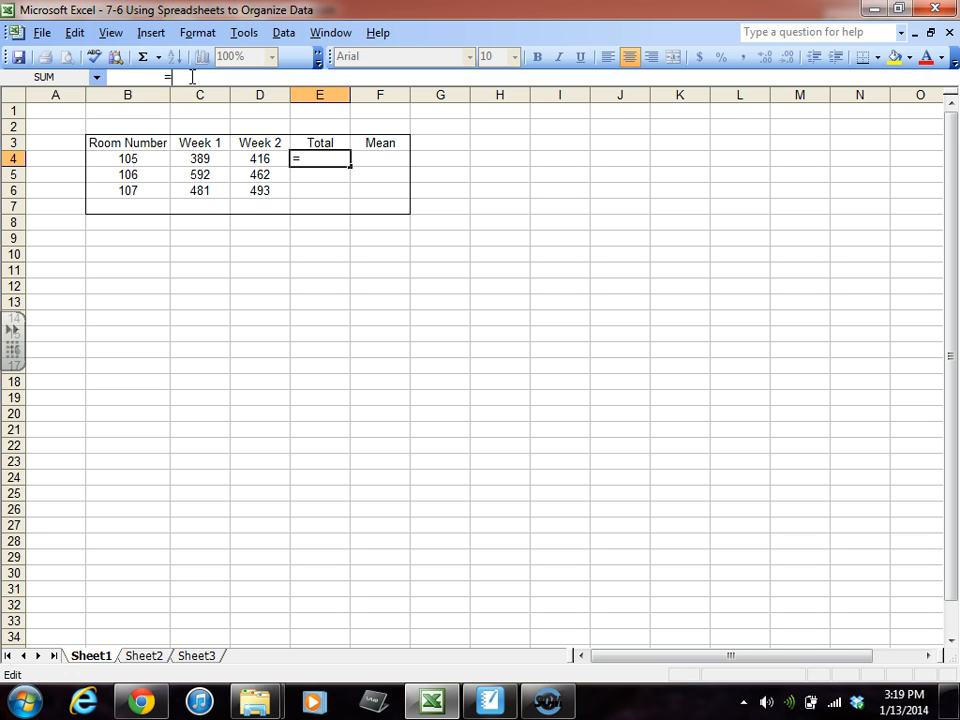
pyautogui.write('c4')
pyautogui.write('+')
pyautogui.press('BackSpace')
pyautogui.write('d4')
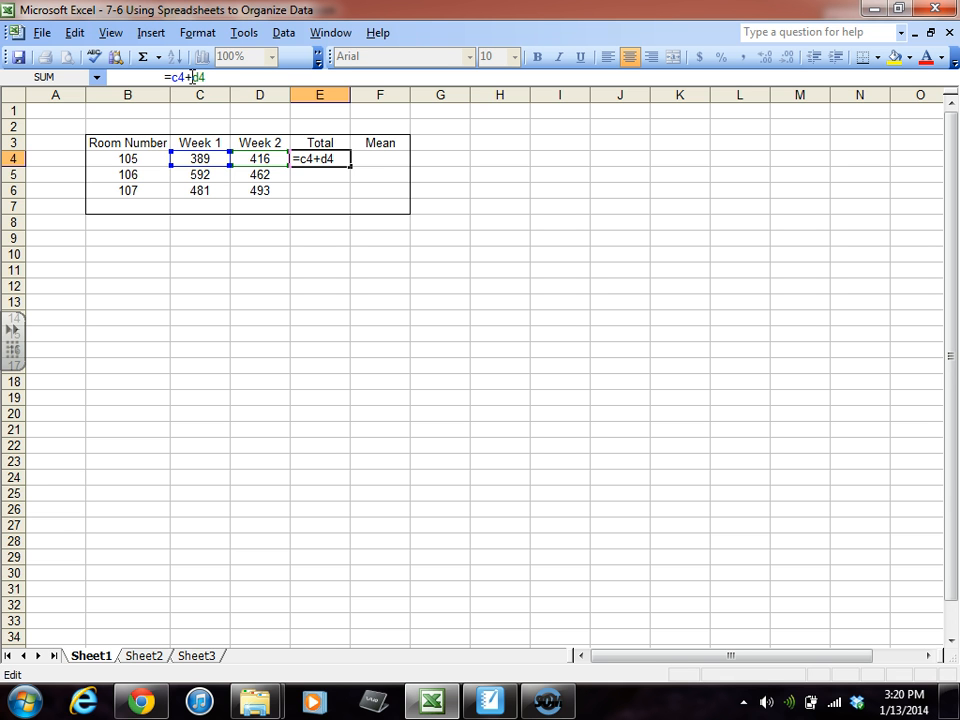
pyautogui.press('Return')
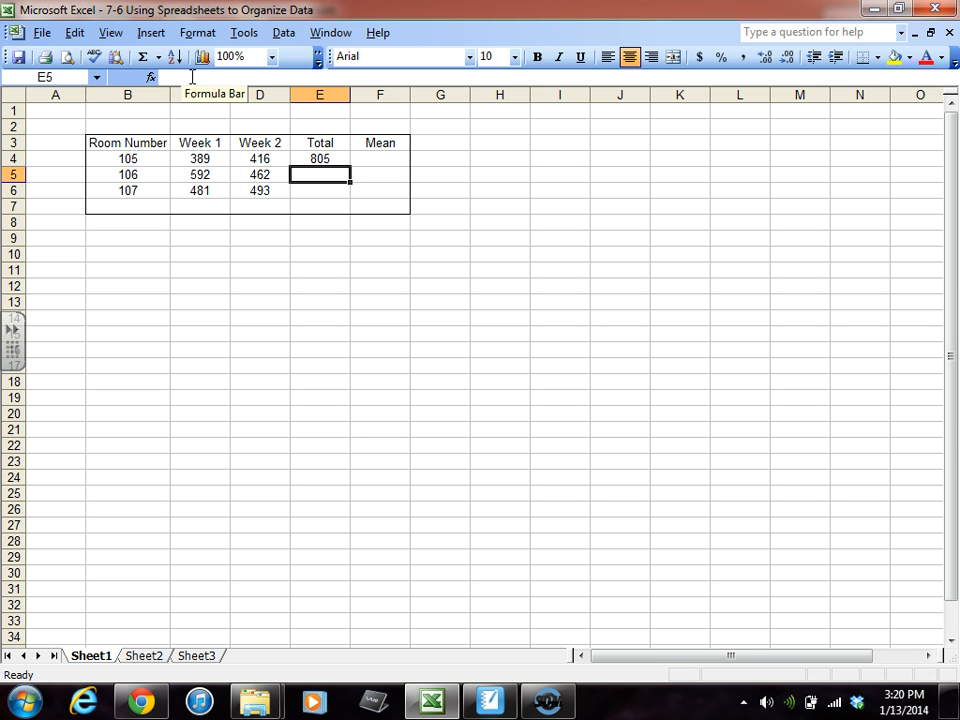
# - Enter the formula =c5+d5 in cell E5 as the total for room 106
pyautogui.write('=')
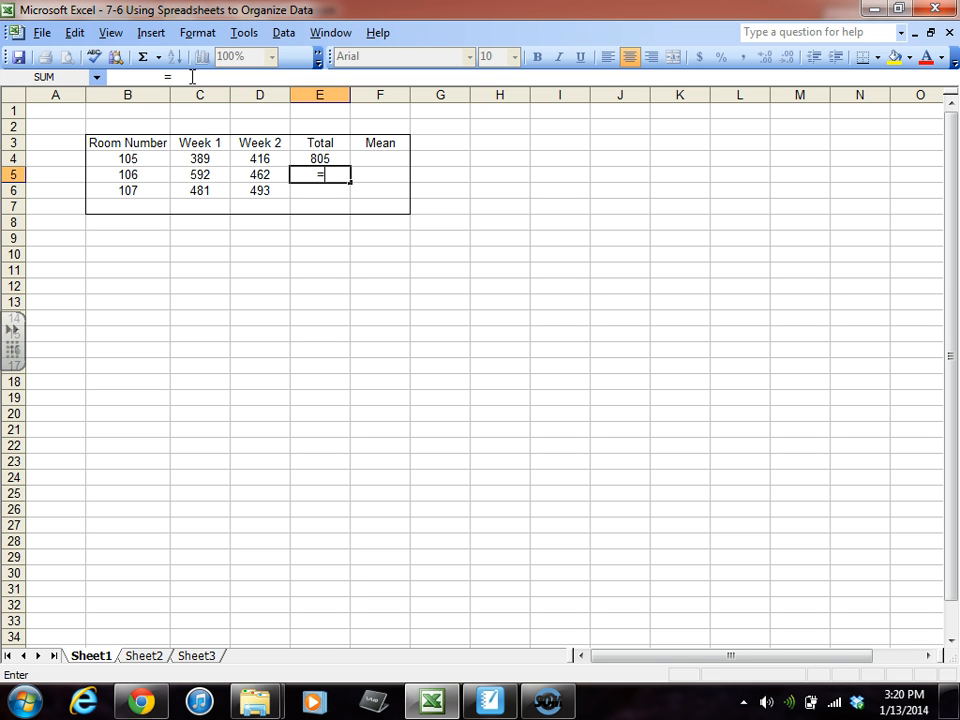
pyautogui.write('c5+d5')
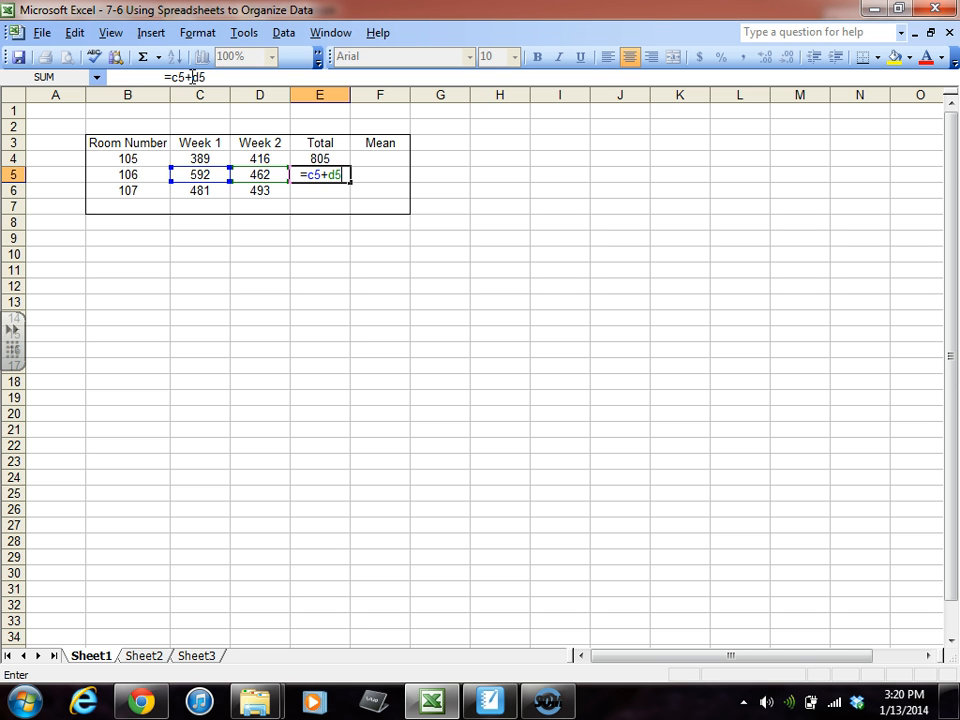
pyautogui.press('Return')
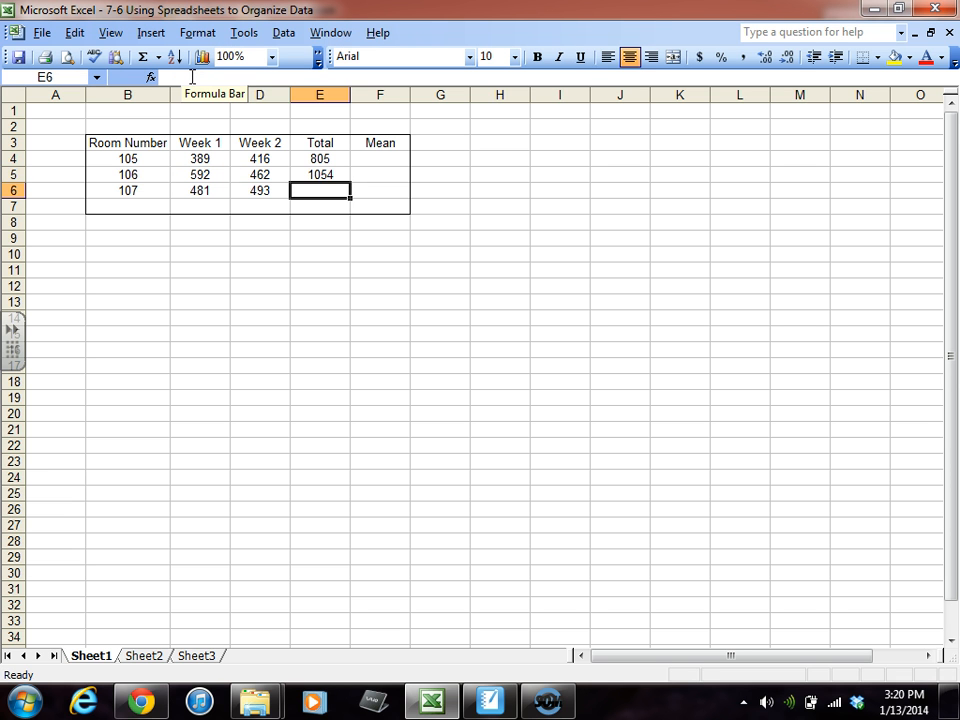
# - Fill the total formula from E5 down to E6 for room 107 and check the copied formula
pyautogui.press('Left')
pyautogui.press('Right')
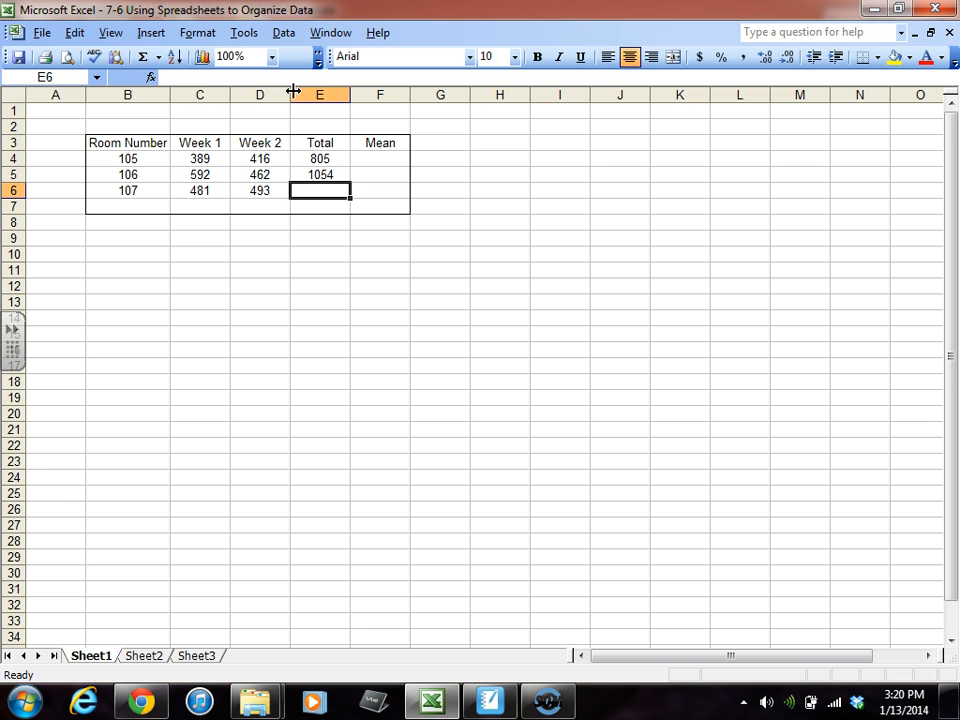
pyautogui.click(314, 170)
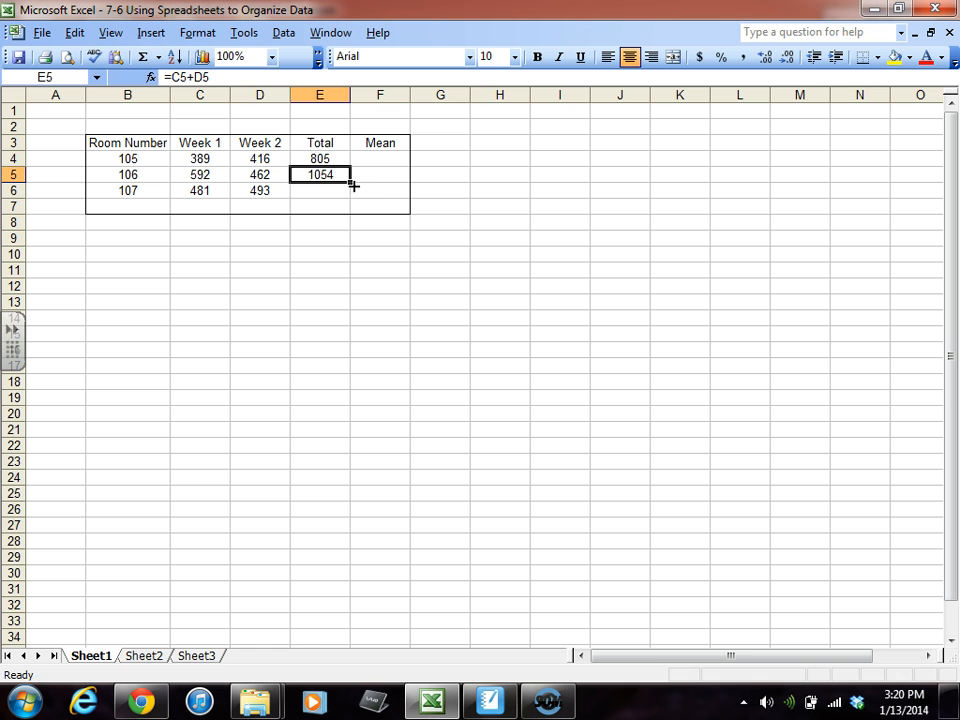
pyautogui.moveTo(351, 183); pyautogui.dragTo(350, 195)
pyautogui.click(364, 270)
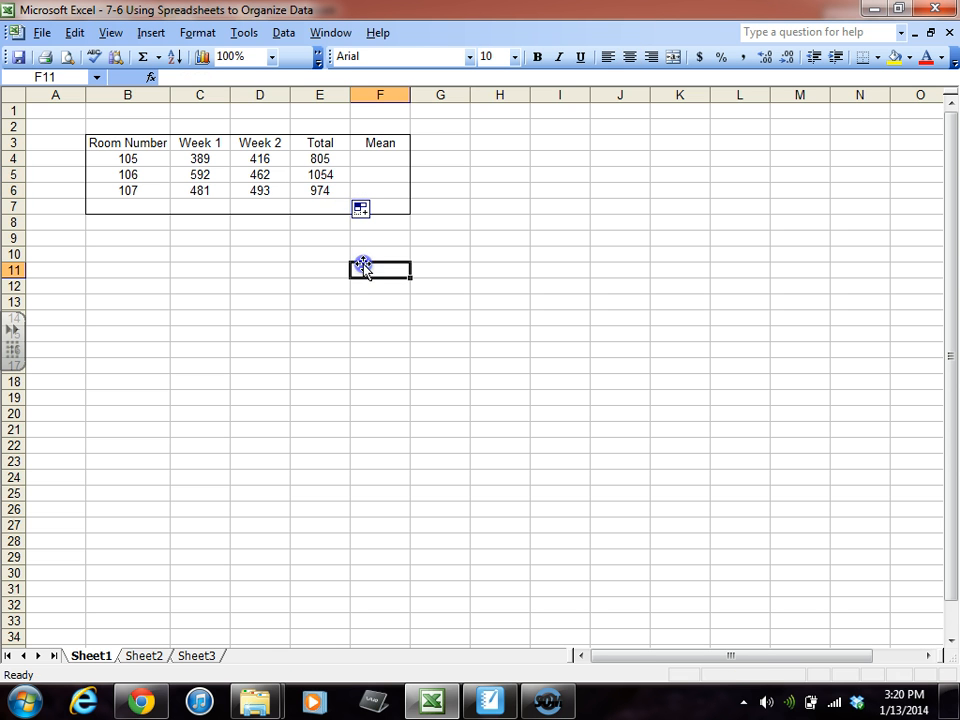
pyautogui.click(320, 190)
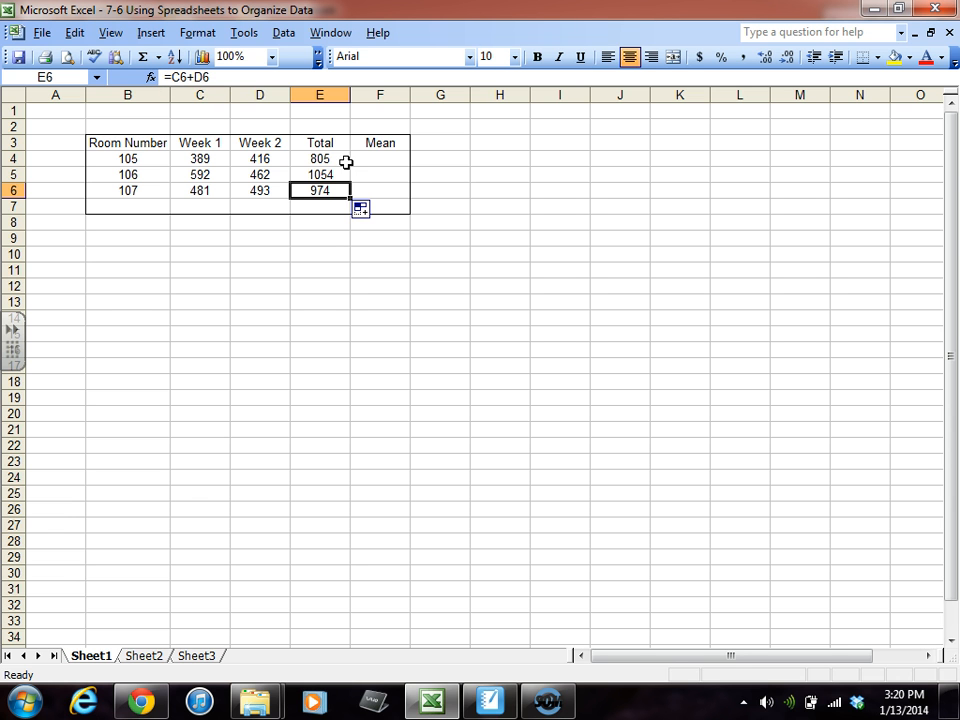
# - Examine the total formulas in E4 and E6 and the empty Mean column of the room table
pyautogui.click(330, 170)
pyautogui.click(328, 158)
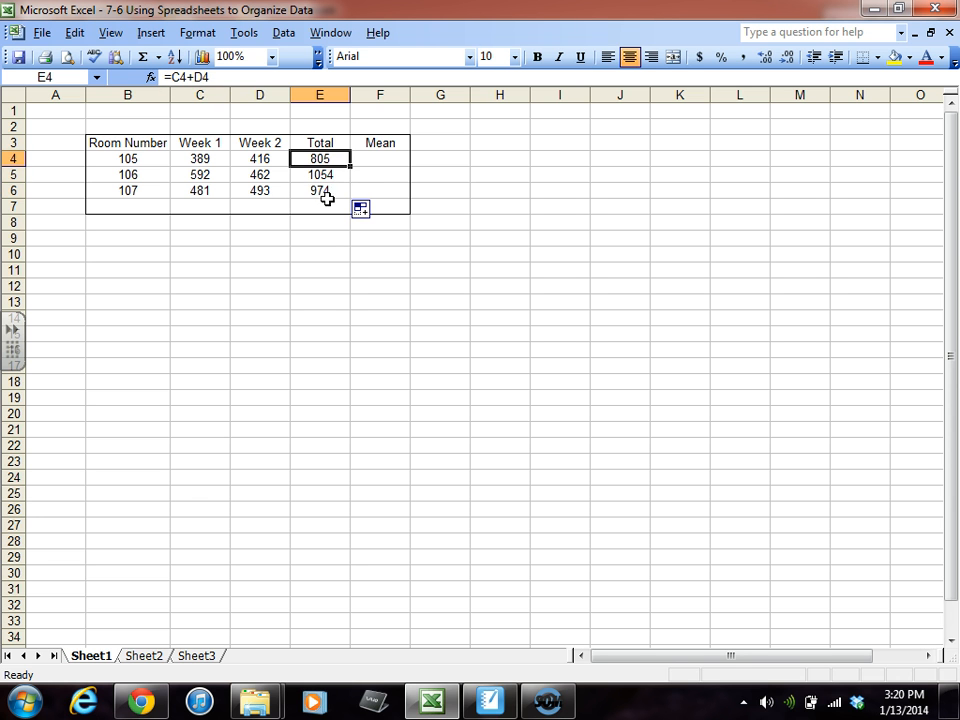
pyautogui.click(324, 204)
pyautogui.click(328, 189)
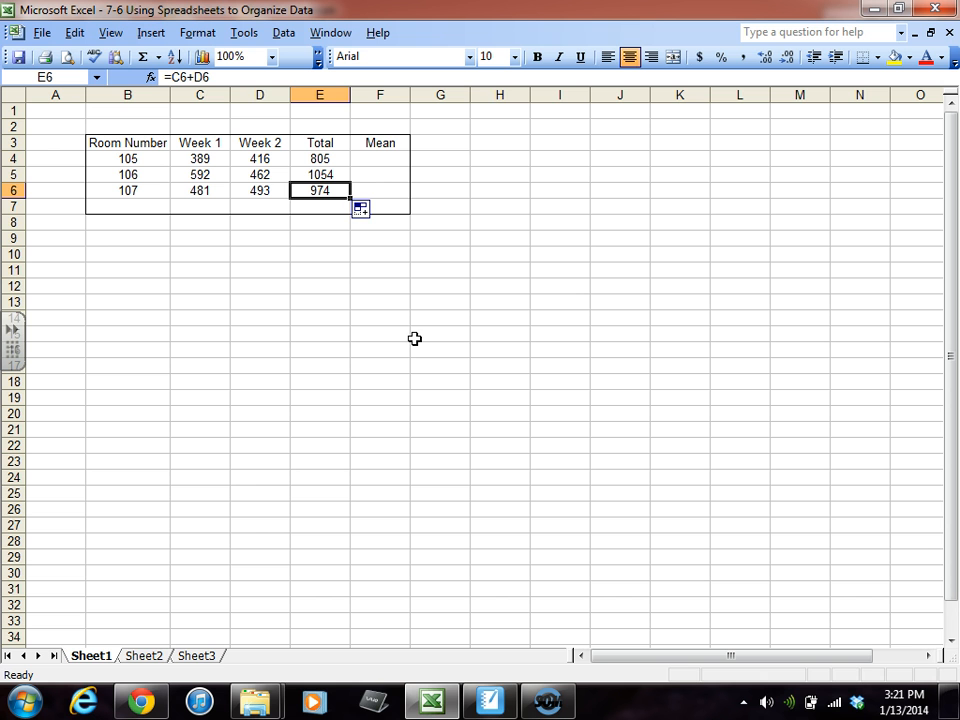
pyautogui.moveTo(377, 146); pyautogui.dragTo(388, 216)
pyautogui.click(399, 283)
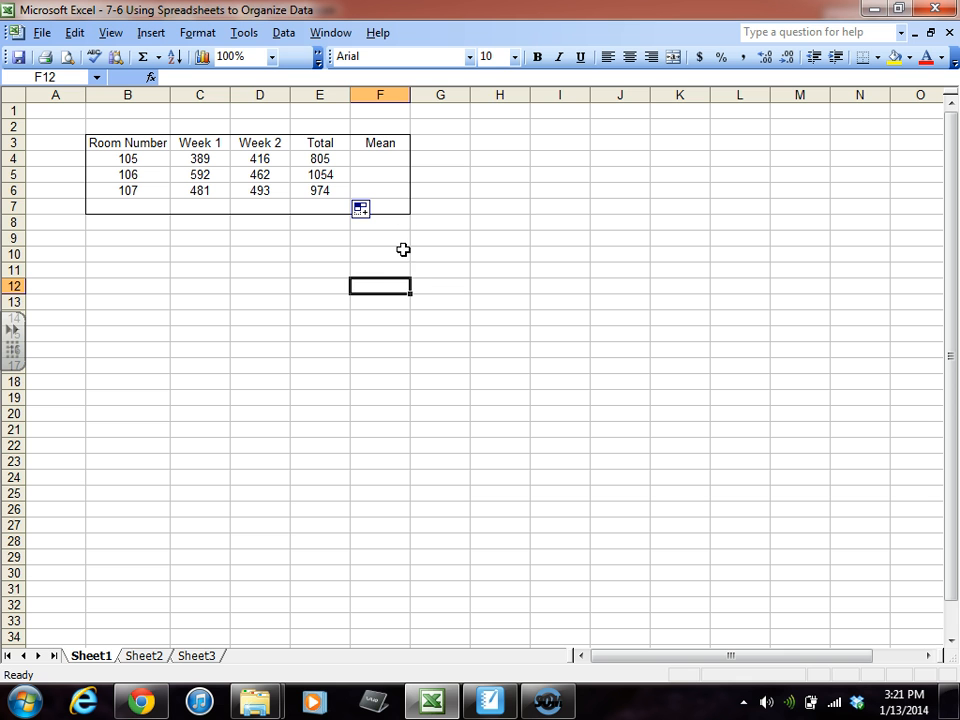
# - Switch to SMART Notebook to review the handwritten formula (B12+C12)/2, and return to the Excel workbook
pyautogui.click(396, 160)
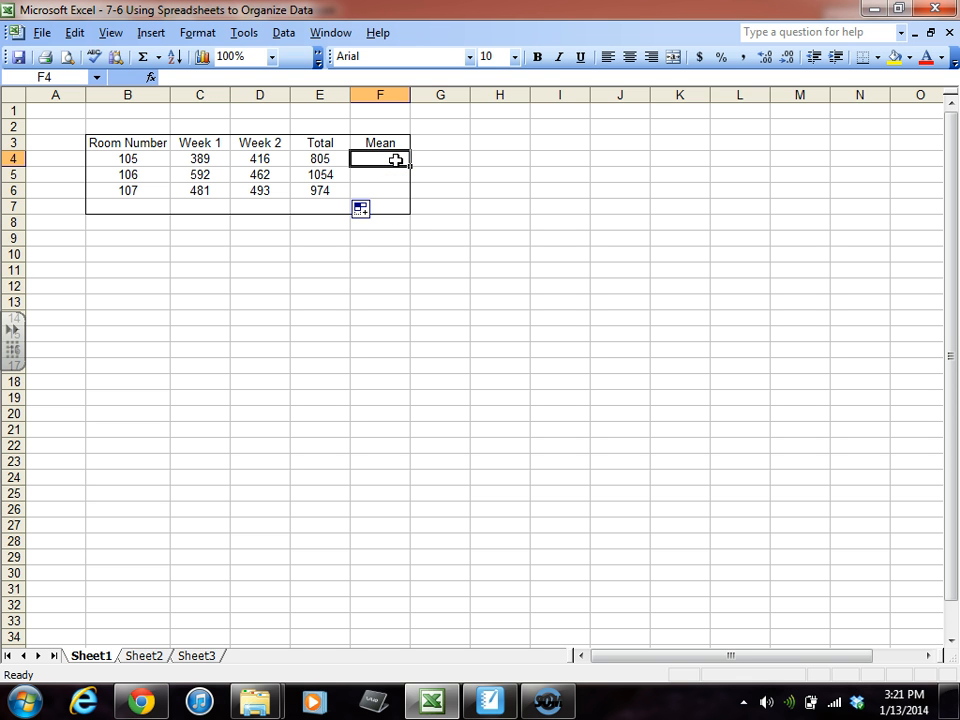
pyautogui.click(492, 700)
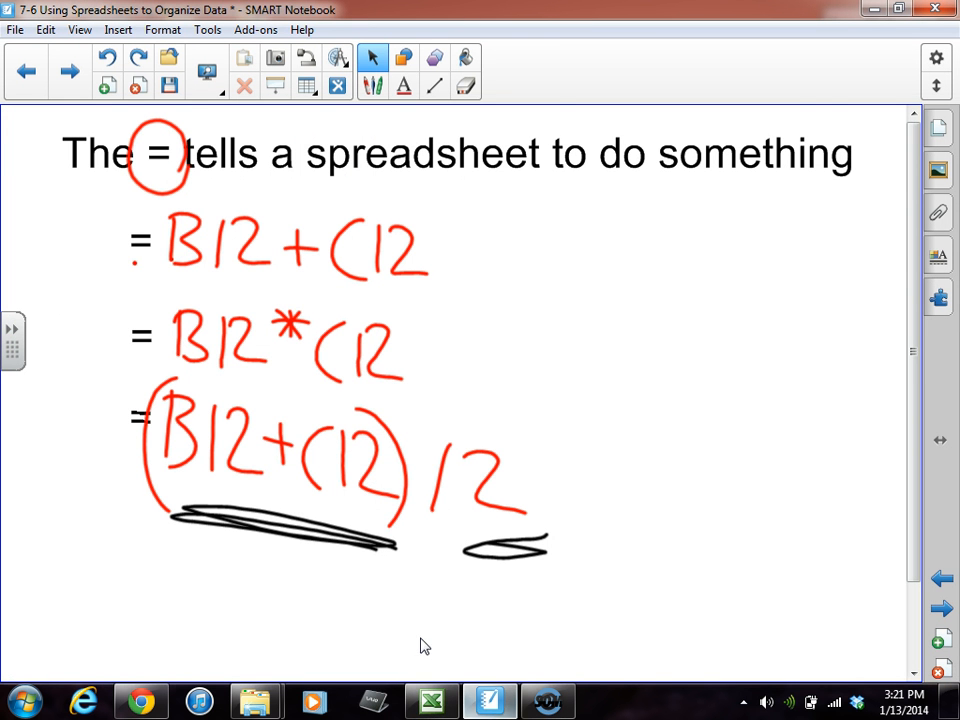
pyautogui.click(432, 700)
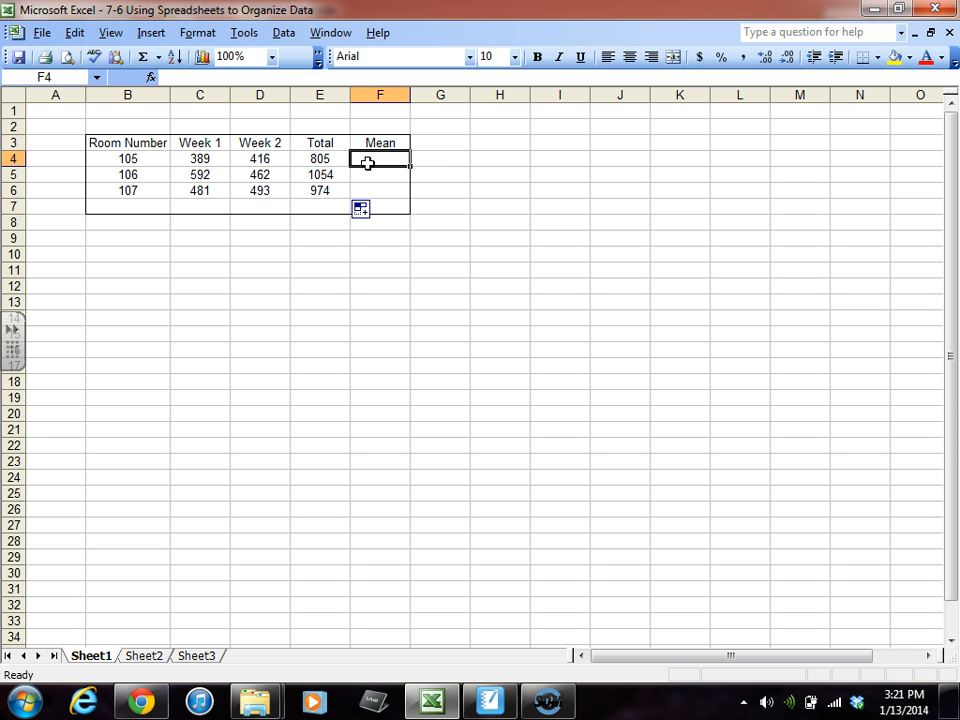
# - Enter the formula =(c4+d4)/2 in cell F4 as the mean for room 105
pyautogui.click(124, 163)
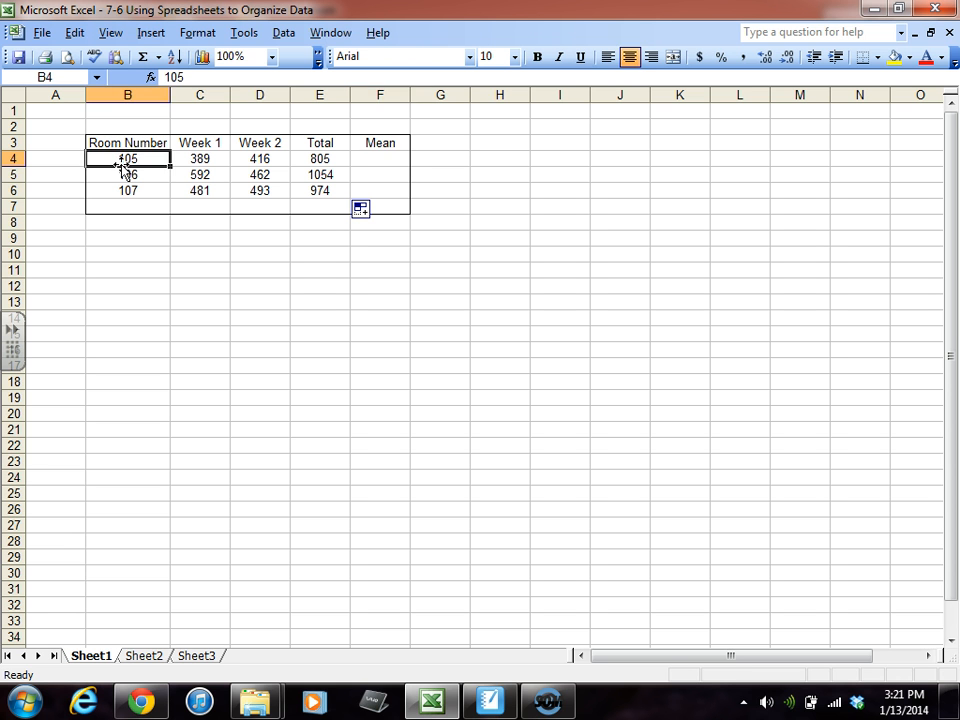
pyautogui.click(374, 158)
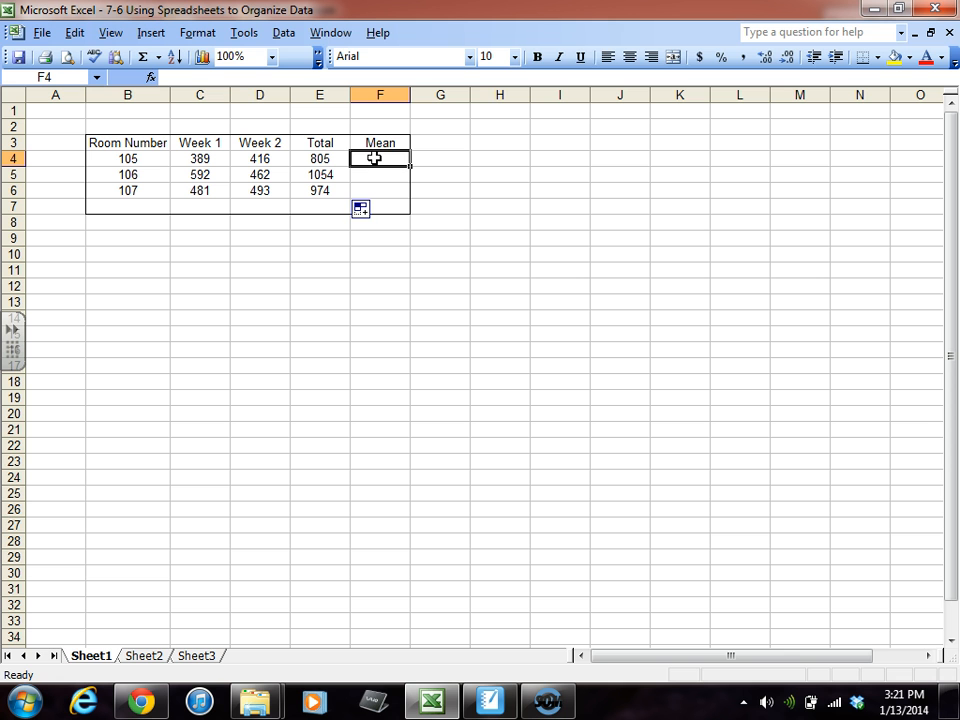
pyautogui.write('=')
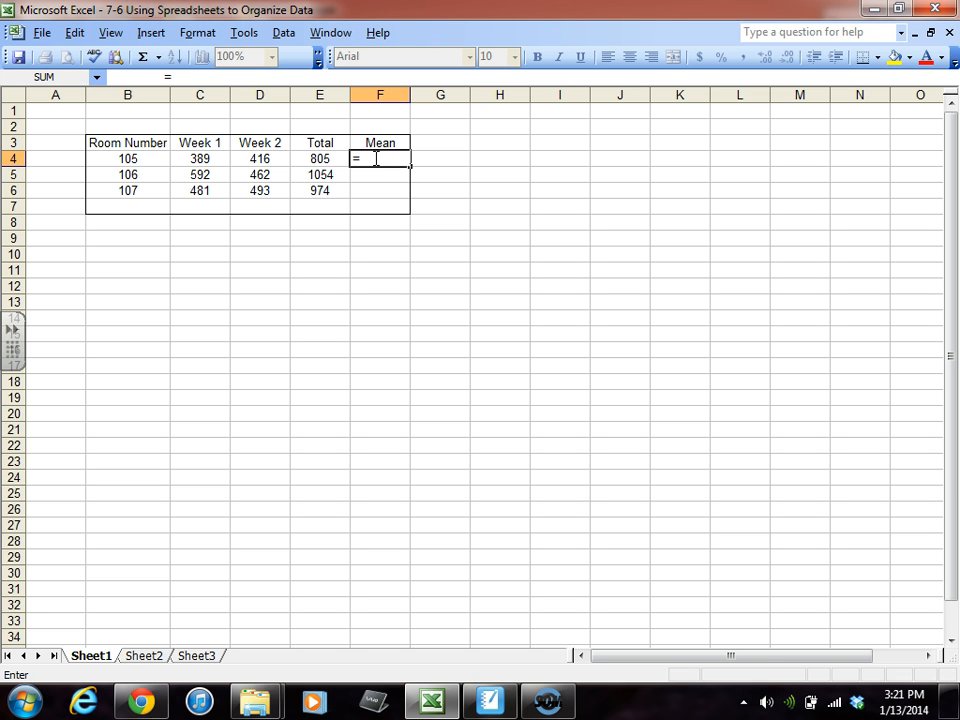
pyautogui.write('(c4+d4')
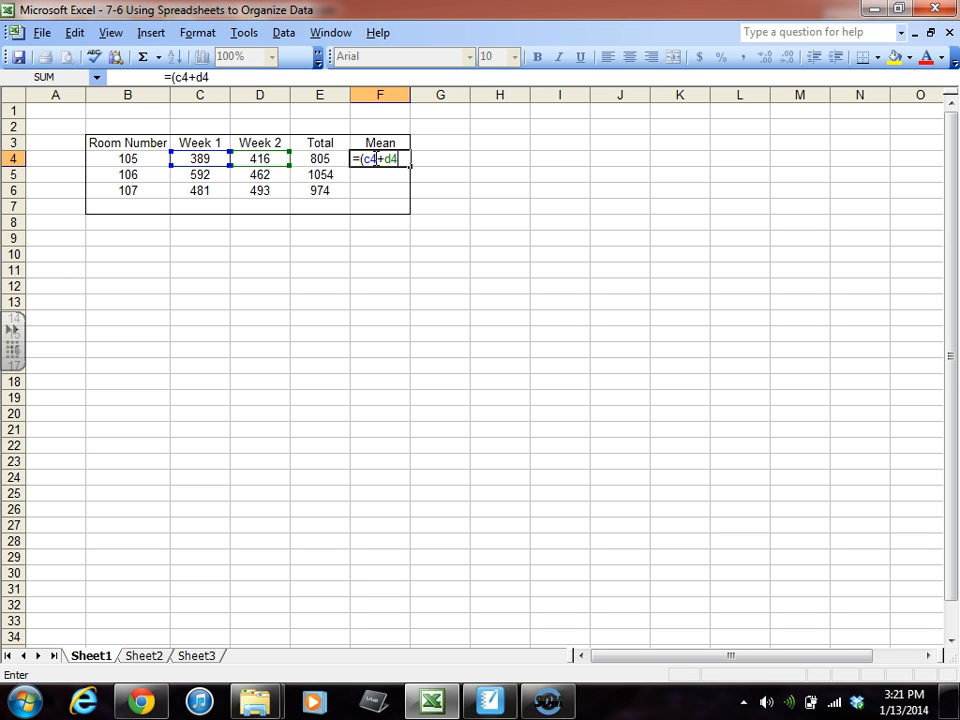
pyautogui.write(')/2')
pyautogui.press('Return')
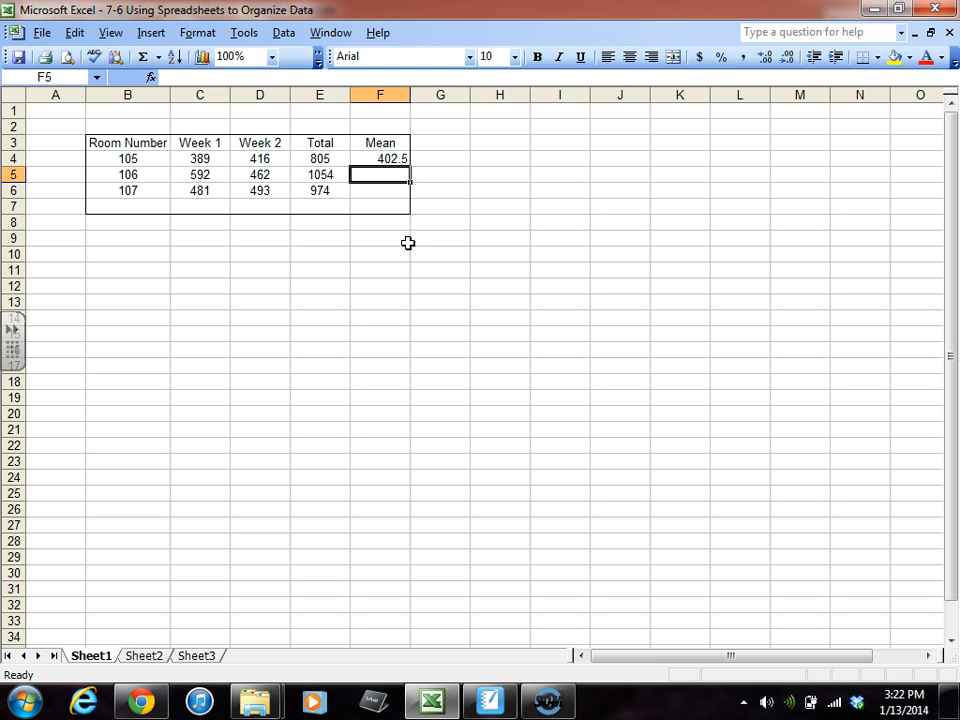
# - Enter the formula =(c5+d5)/2 in cell F5 as the mean for room 106
pyautogui.click(373, 157)
pyautogui.click(362, 177)
pyautogui.click(126, 177)
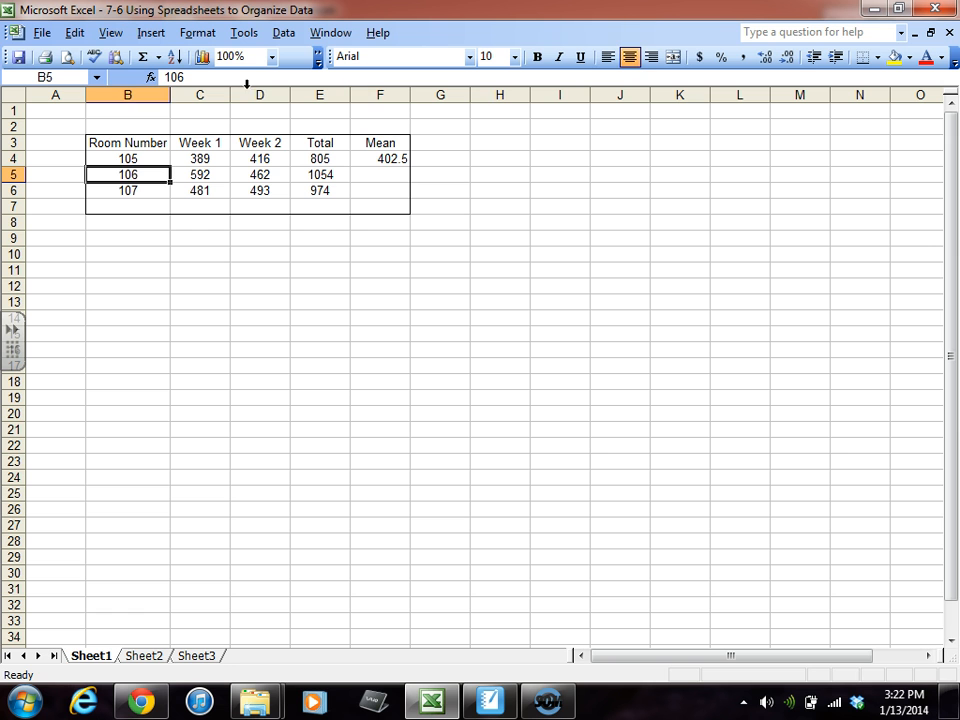
pyautogui.click(371, 176)
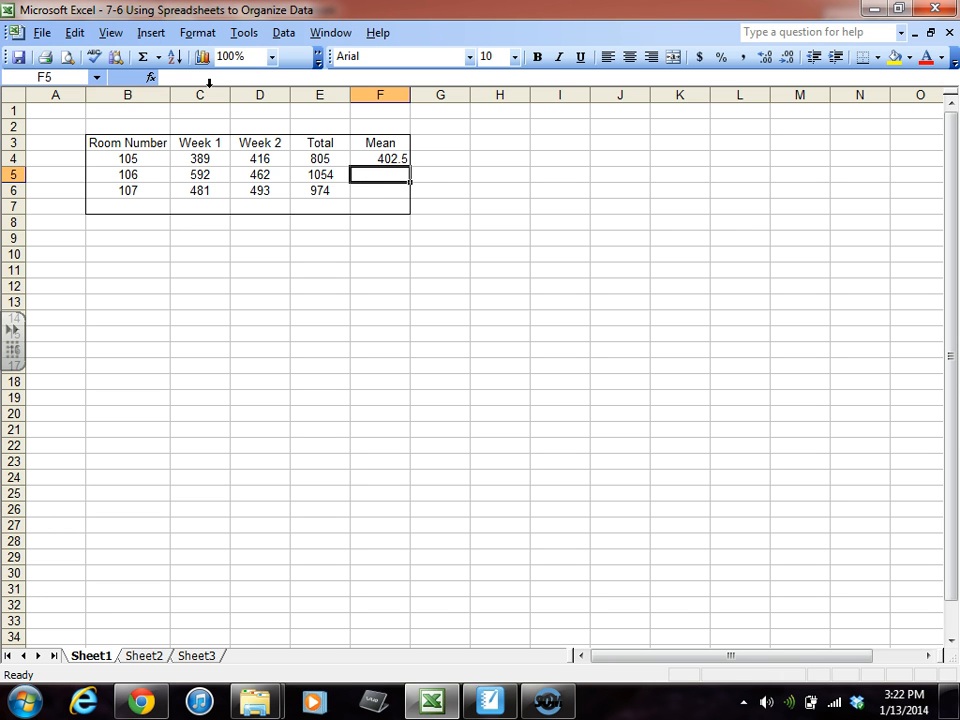
pyautogui.click(188, 77)
pyautogui.write('=')
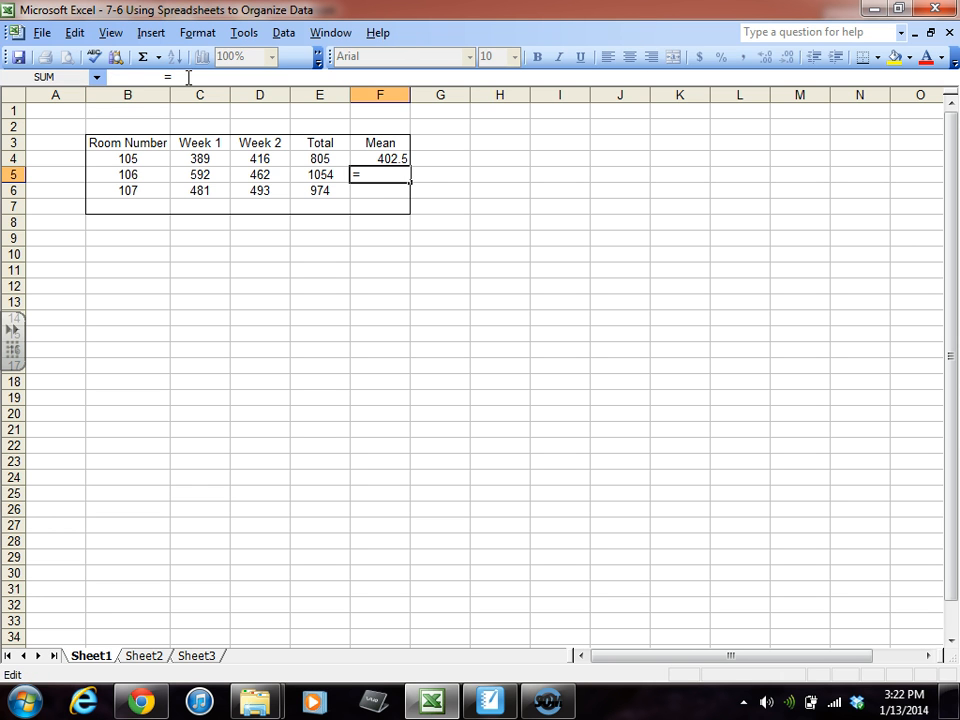
pyautogui.write('(c5+d5')
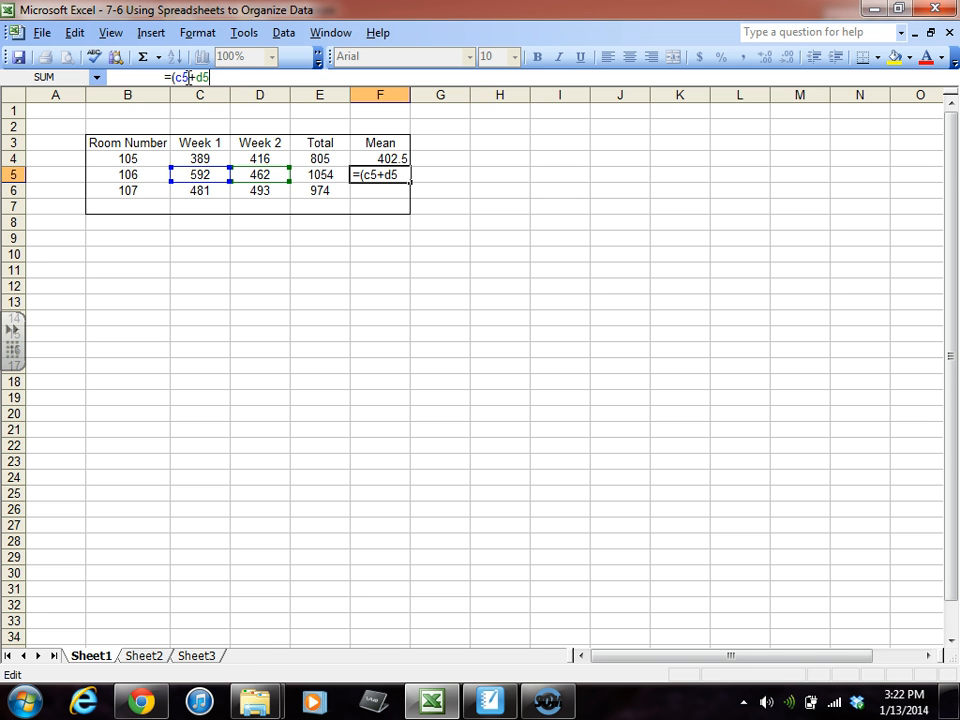
pyautogui.write(')/2')
pyautogui.press('Return')
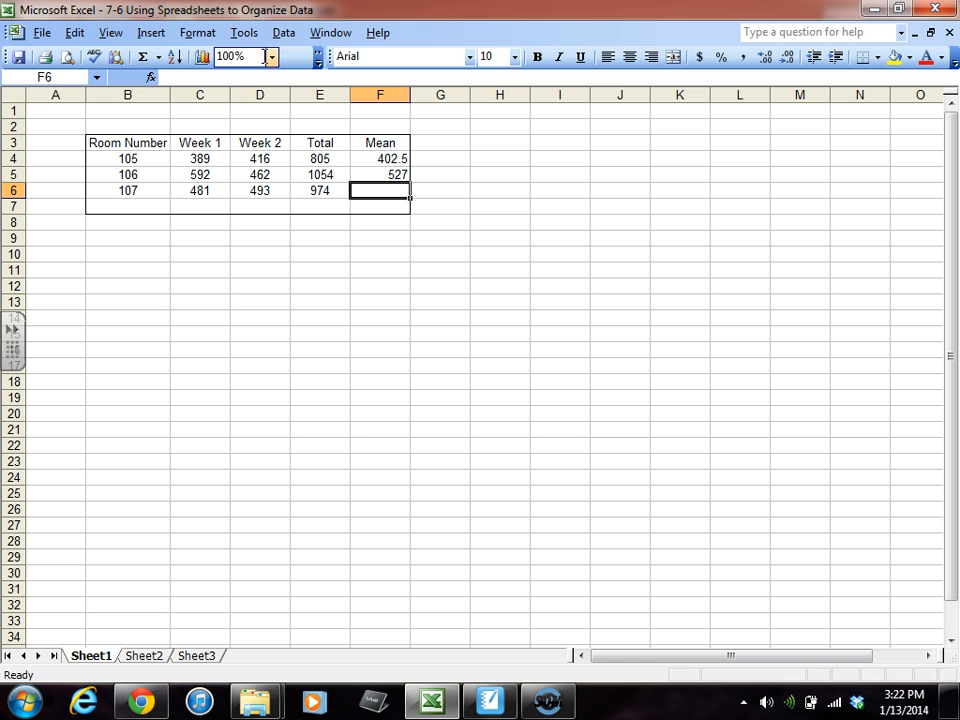
# - Fill the mean formula from F5 down to F6 for room 107
pyautogui.click(393, 178)
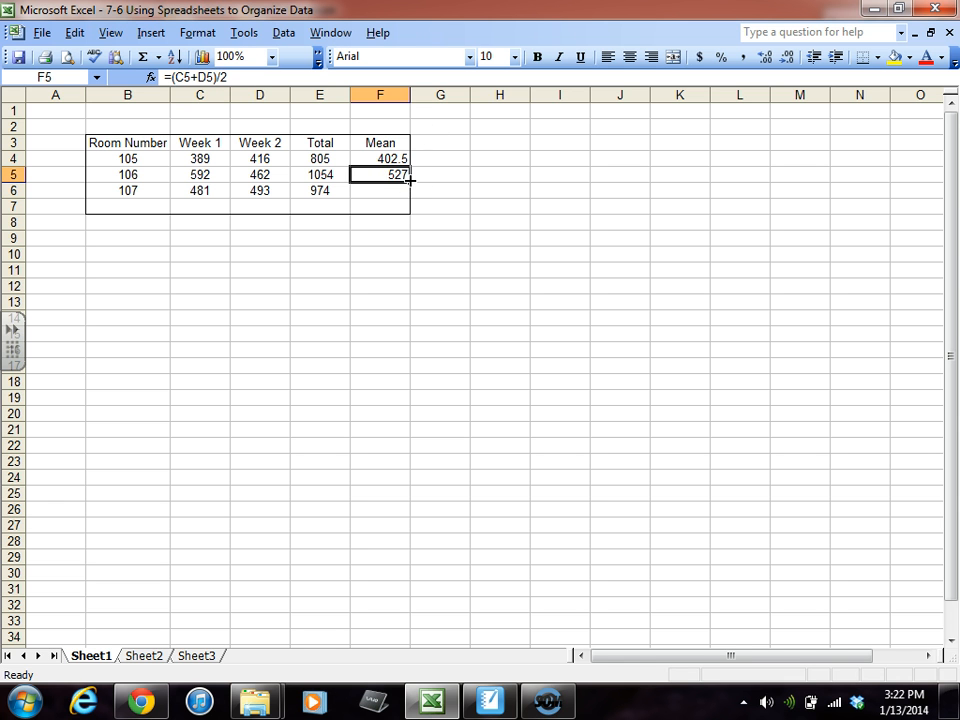
pyautogui.moveTo(409, 184); pyautogui.dragTo(405, 193)
pyautogui.hotkey('ctrl', 'z')
pyautogui.click(416, 267)
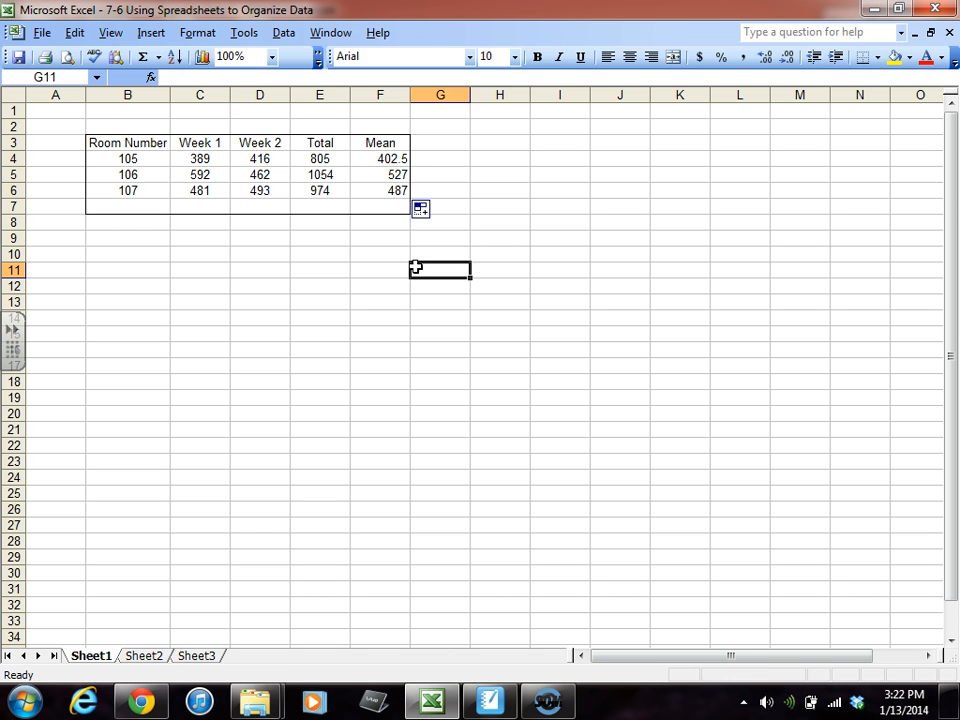
# - Check the copied mean formula in F6 against room 107's Week 1 and Week 2 cells, and examine room 106's mean in F5
pyautogui.click(384, 191)
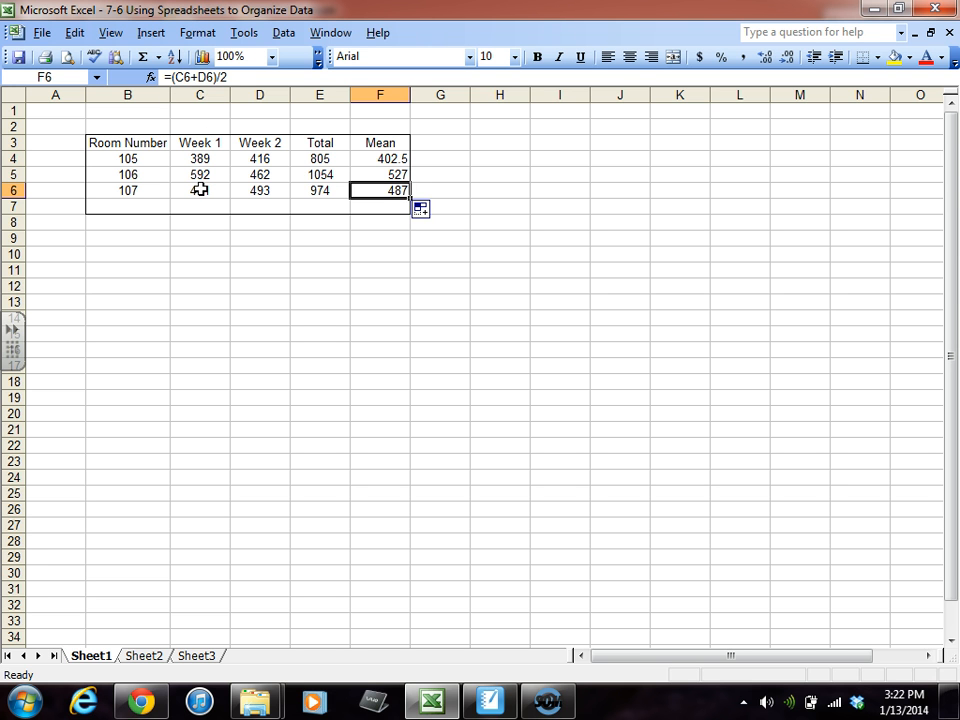
pyautogui.click(201, 189)
pyautogui.click(259, 187)
pyautogui.click(385, 190)
pyautogui.click(424, 318)
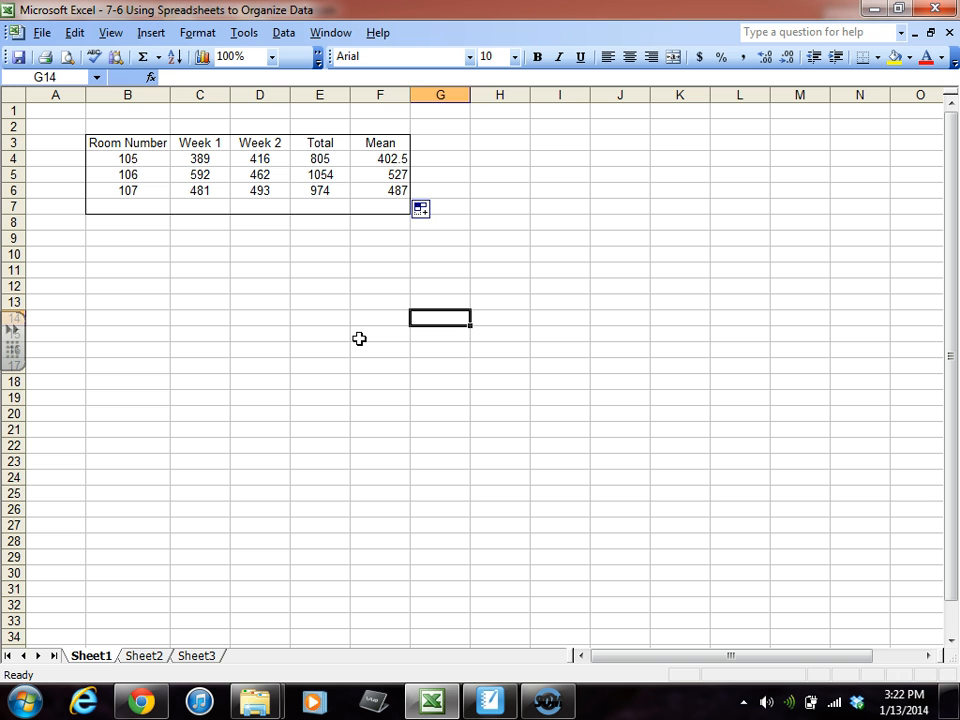
pyautogui.click(133, 175)
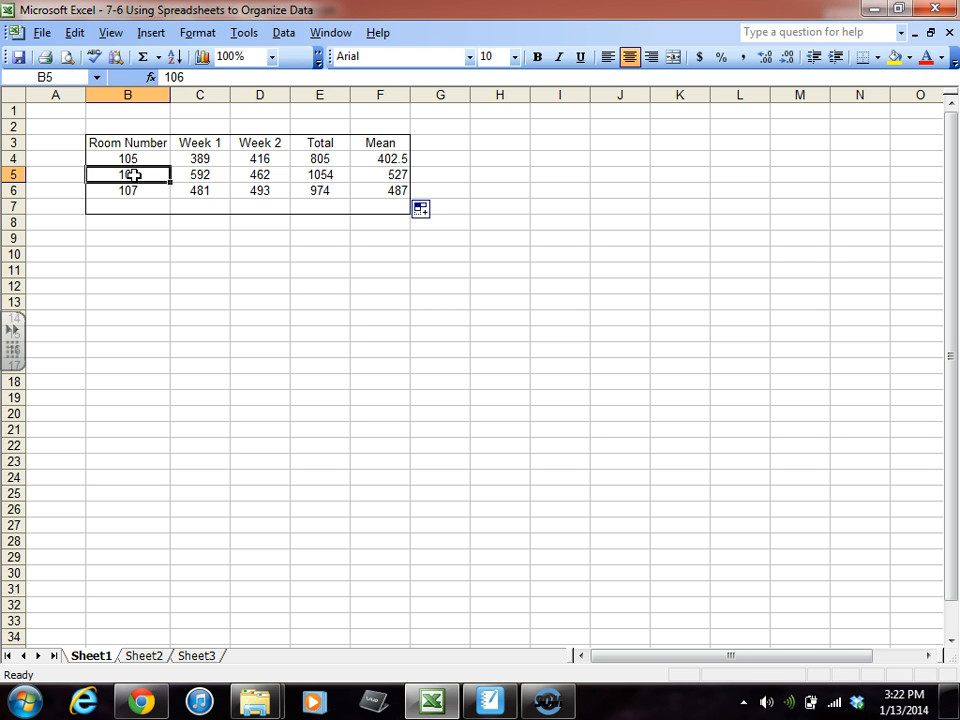
pyautogui.click(380, 174)
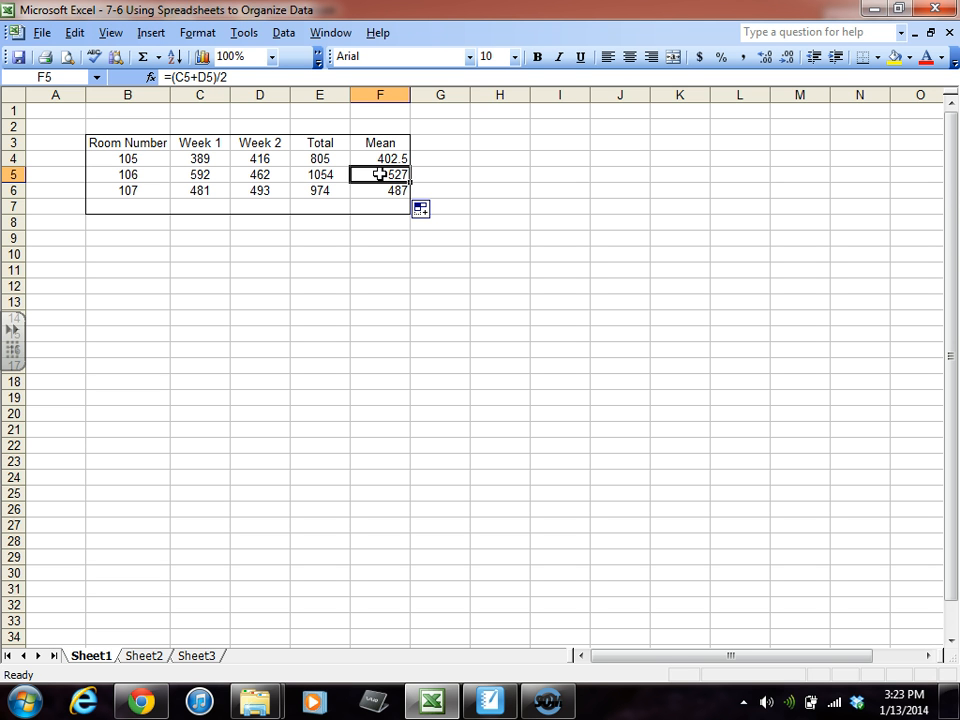
# - Switch to SMART Notebook and review row 3, column B and their shared cell on the previous page's spreadsheet diagram
pyautogui.click(489, 701)
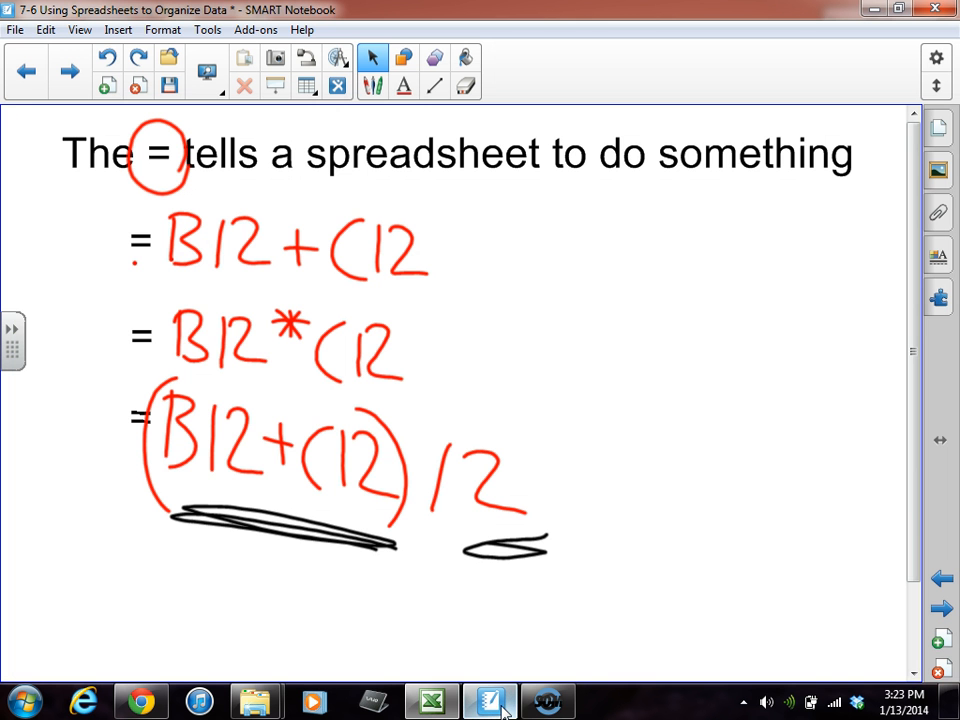
pyautogui.click(26, 72)
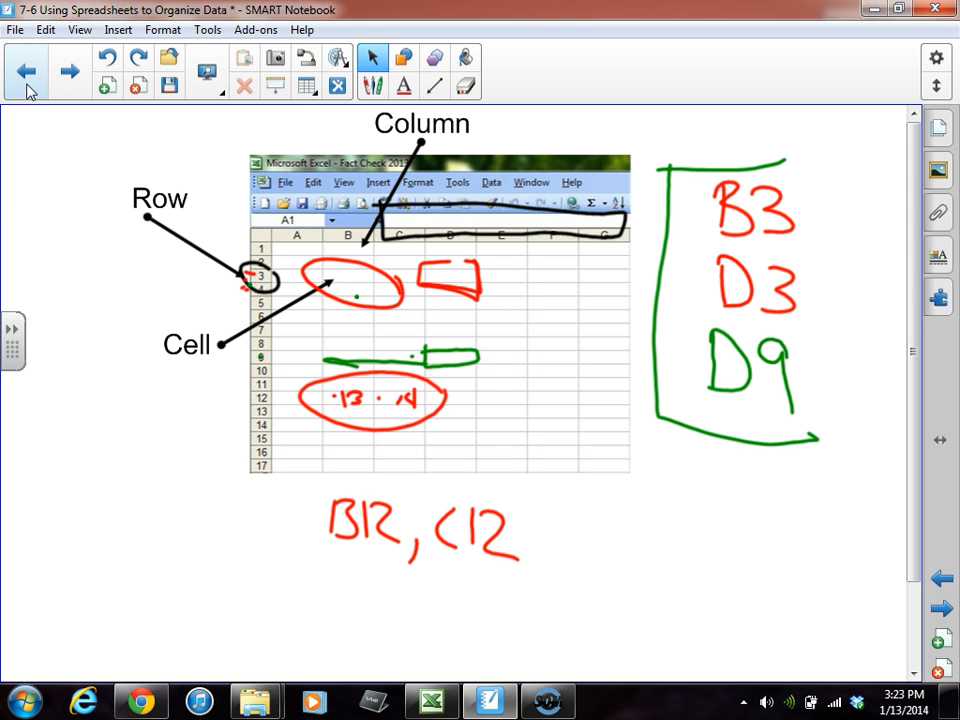
pyautogui.moveTo(345, 532)
pyautogui.mouseDown()
pyautogui.moveTo(420, 510)
pyautogui.moveTo(358, 339)
pyautogui.moveTo(416, 255)
pyautogui.moveTo(525, 296)
pyautogui.moveTo(508, 212)
pyautogui.mouseUp()
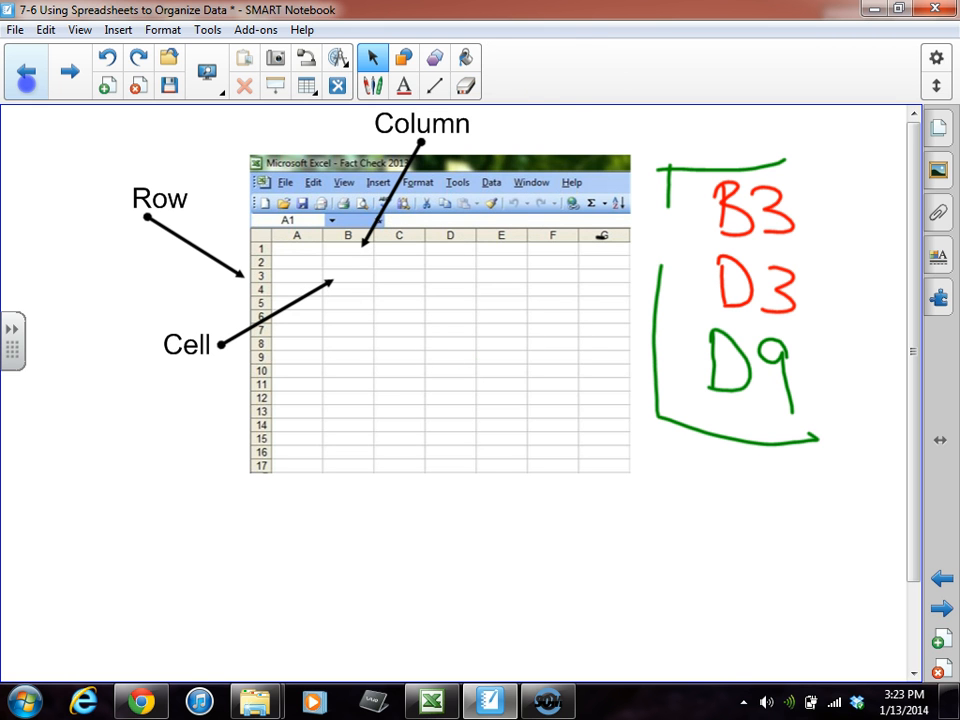
pyautogui.click(500, 225)
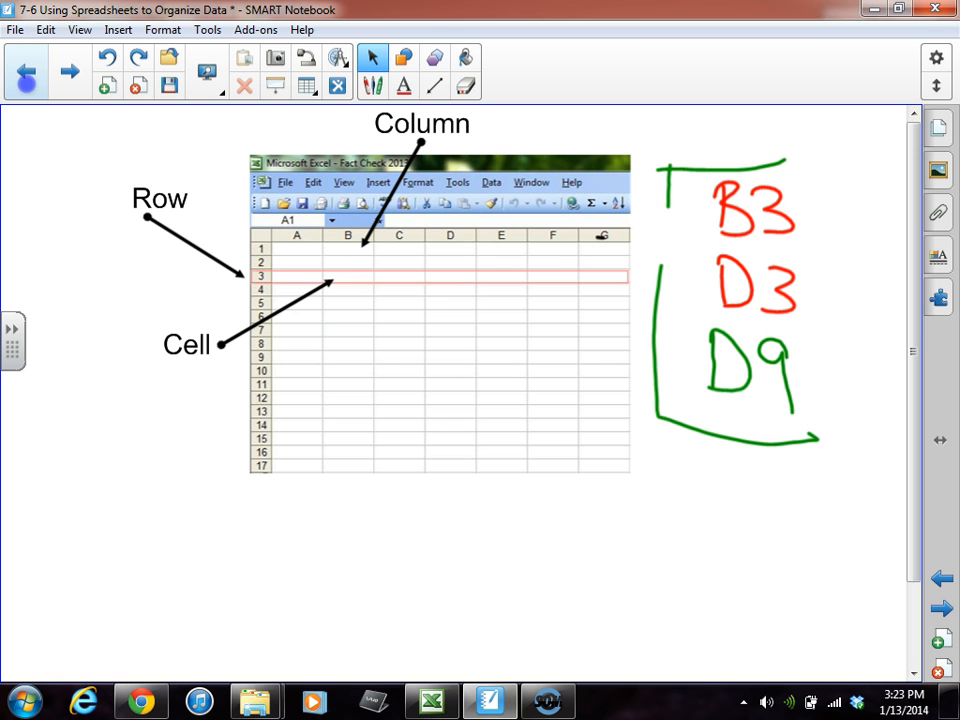
pyautogui.click(348, 350)
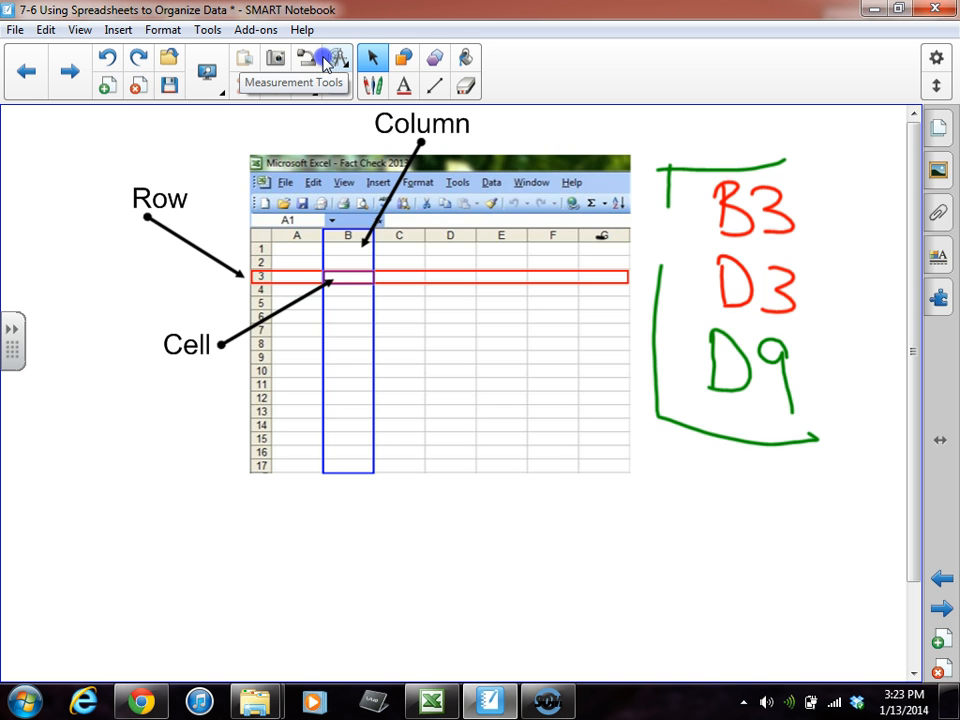
# - Review the whiteboard page about the = sign, and switch to Sheet2 of the Excel workbook
pyautogui.press('pagedown')
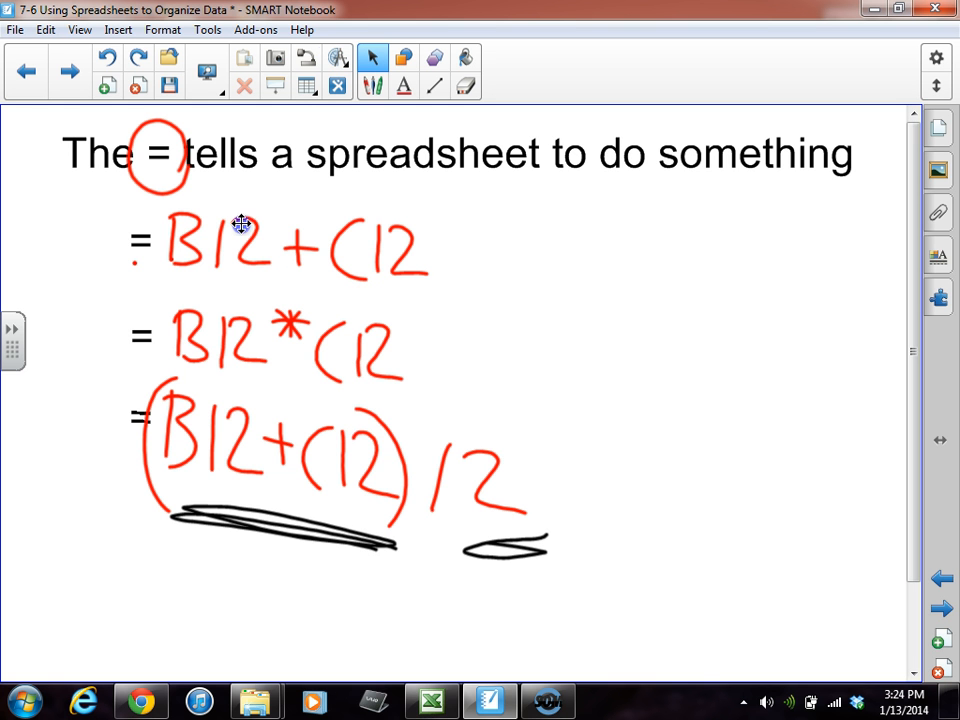
pyautogui.click(447, 710)
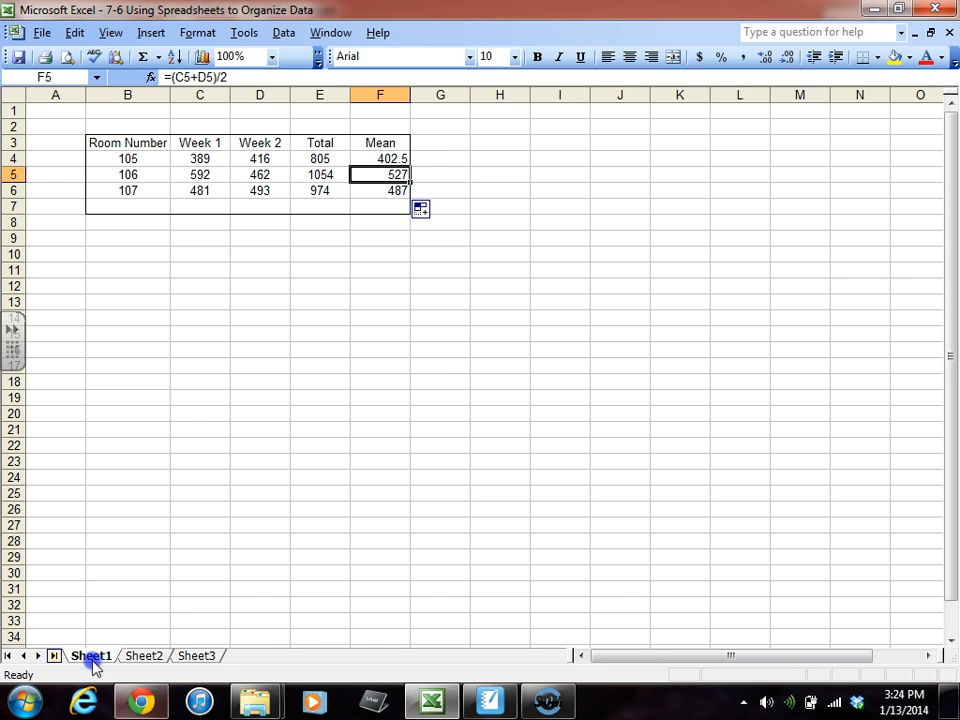
pyautogui.click(143, 656)
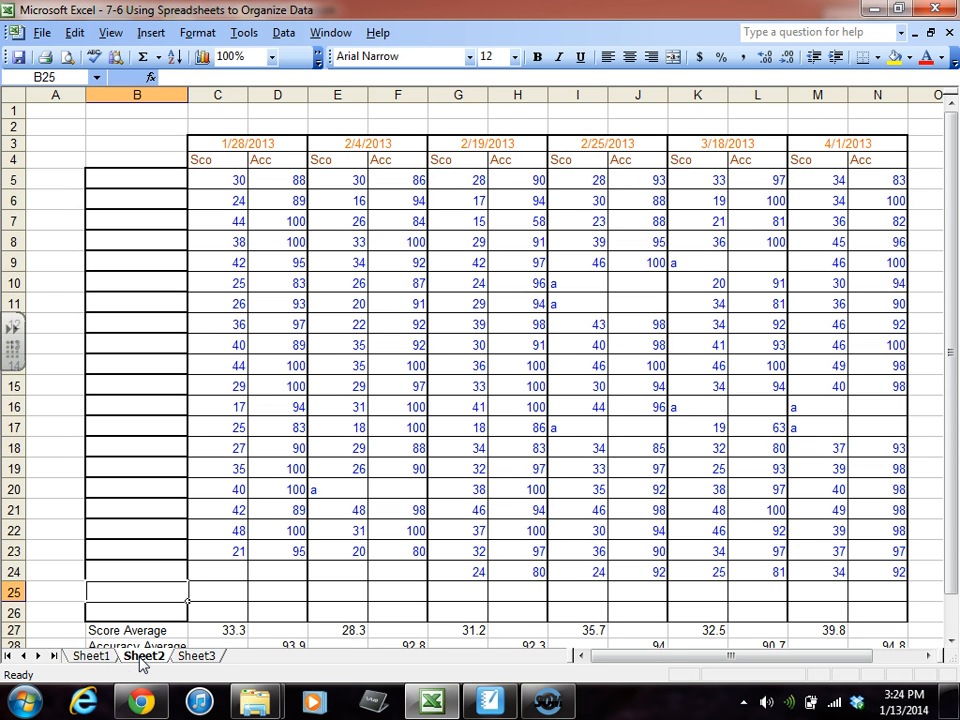